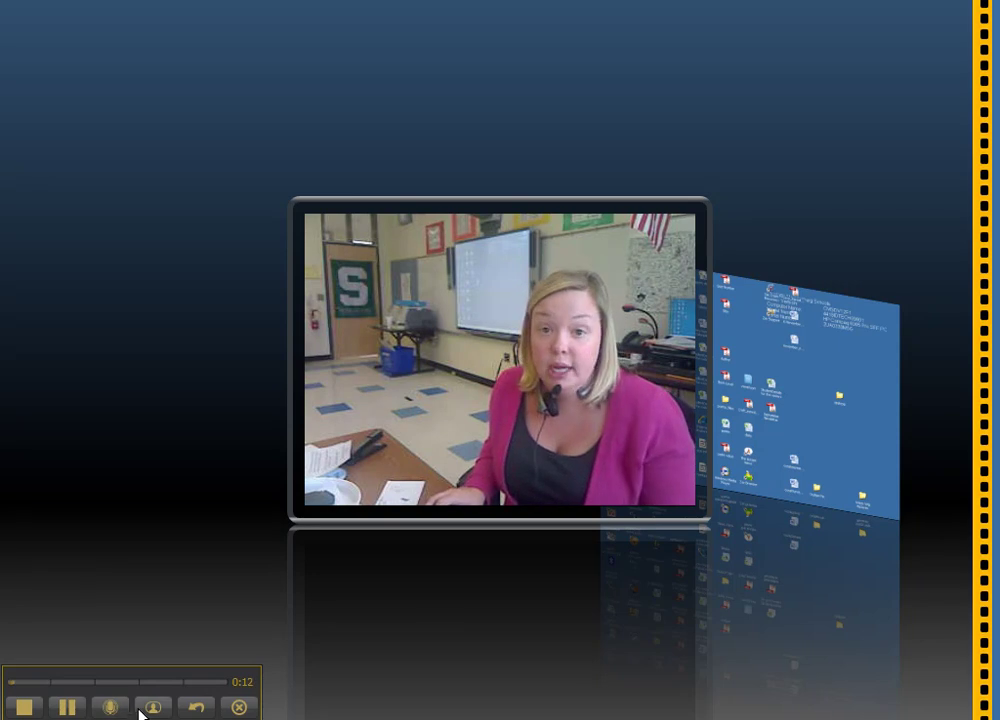
# - Open Internet Explorer
pyautogui.click(155, 710)
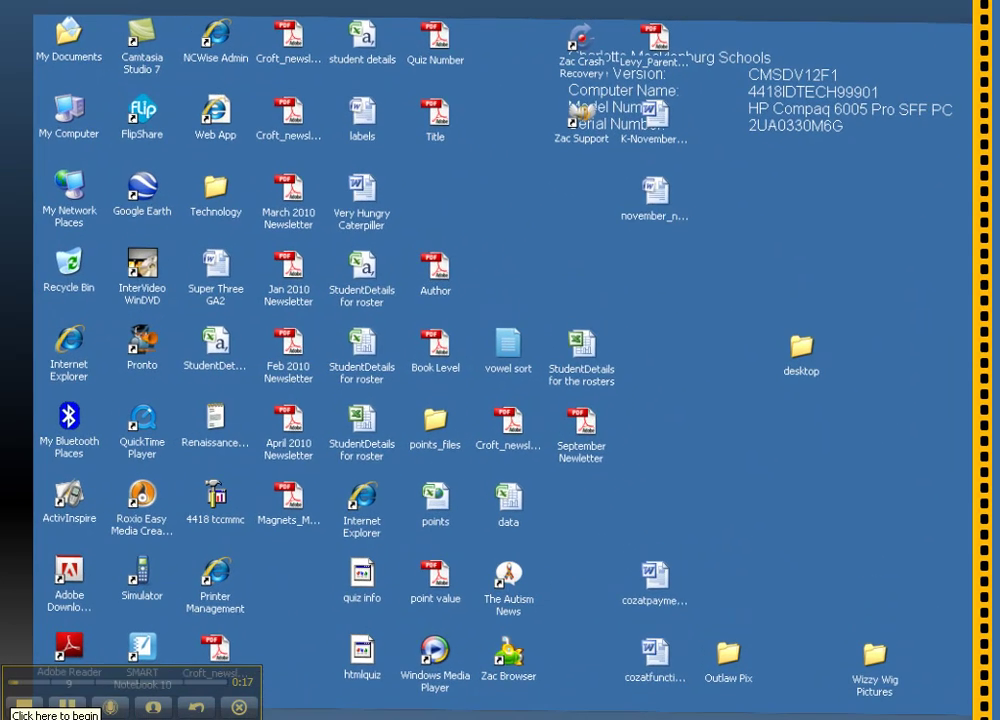
pyautogui.press('super')
pyautogui.moveTo(232, 481)
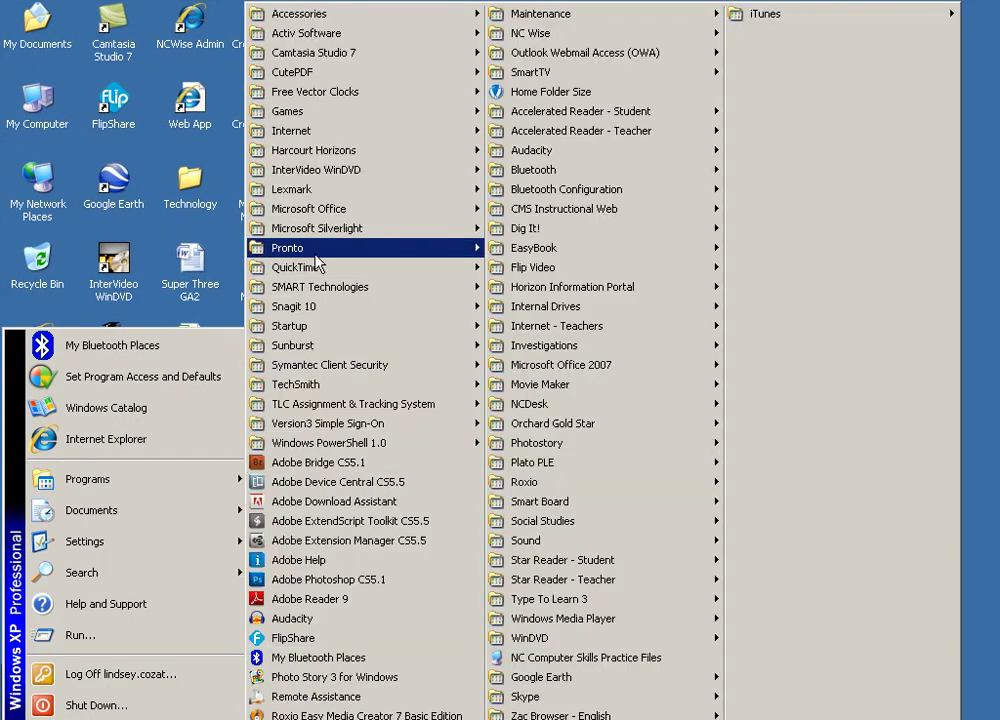
pyautogui.moveTo(420, 131)
pyautogui.click(524, 134)
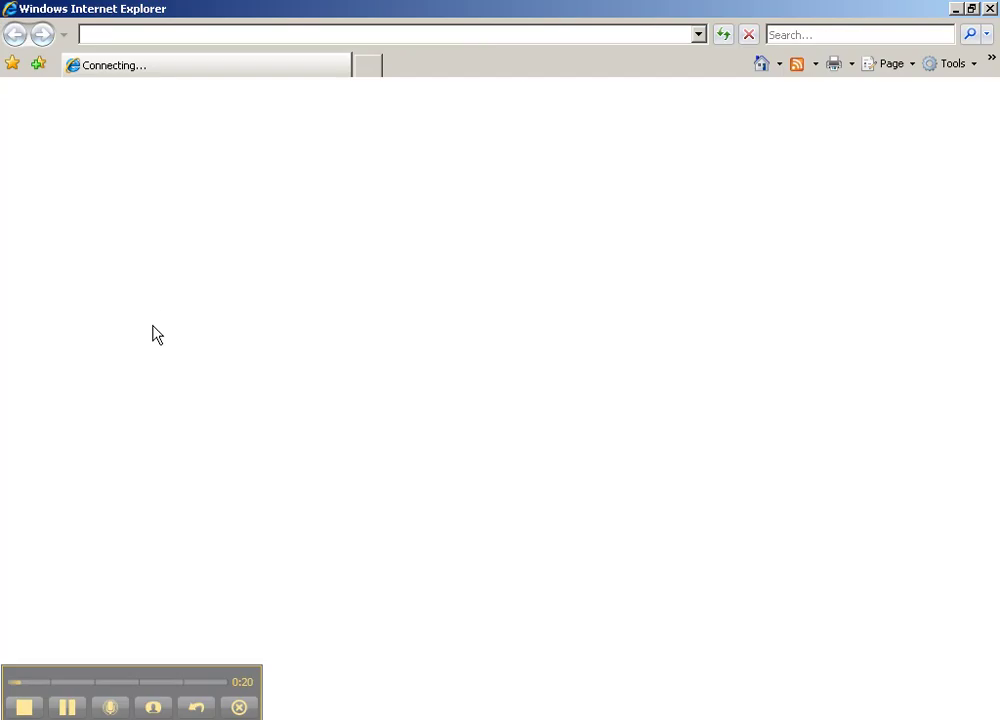
# - Go to the website studyisland.com
pyautogui.click(250, 36)
pyautogui.write('studyis')
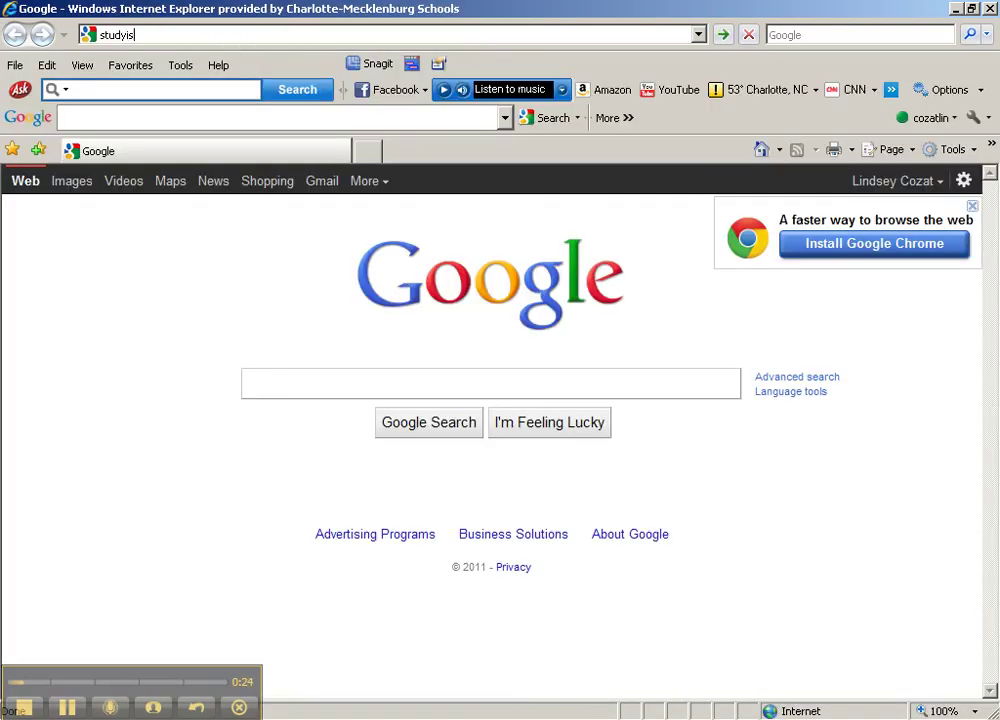
pyautogui.write('land.com')
pyautogui.press('Return')
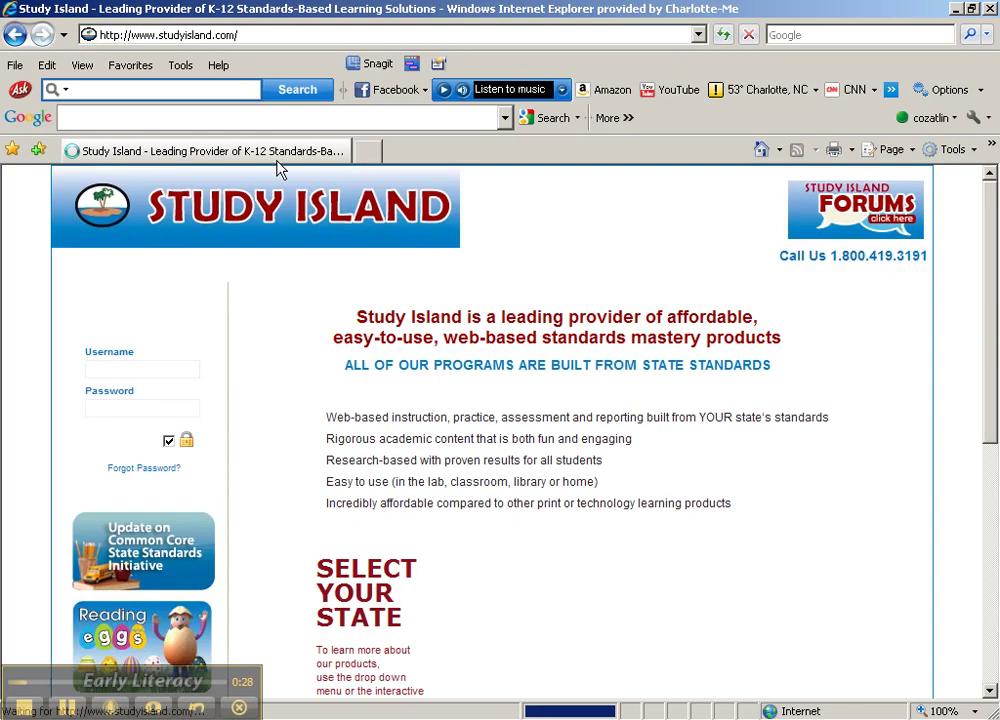
# - Log in to the member area with the administrator username and password, and look over the admin page
pyautogui.click(117, 370)
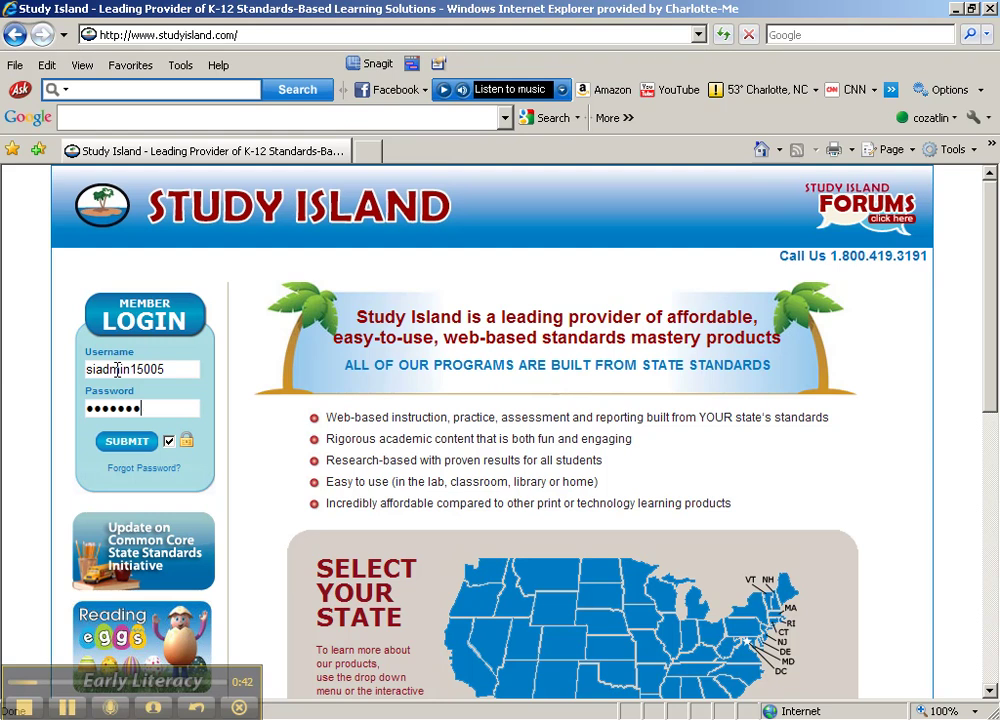
pyautogui.click(130, 441)
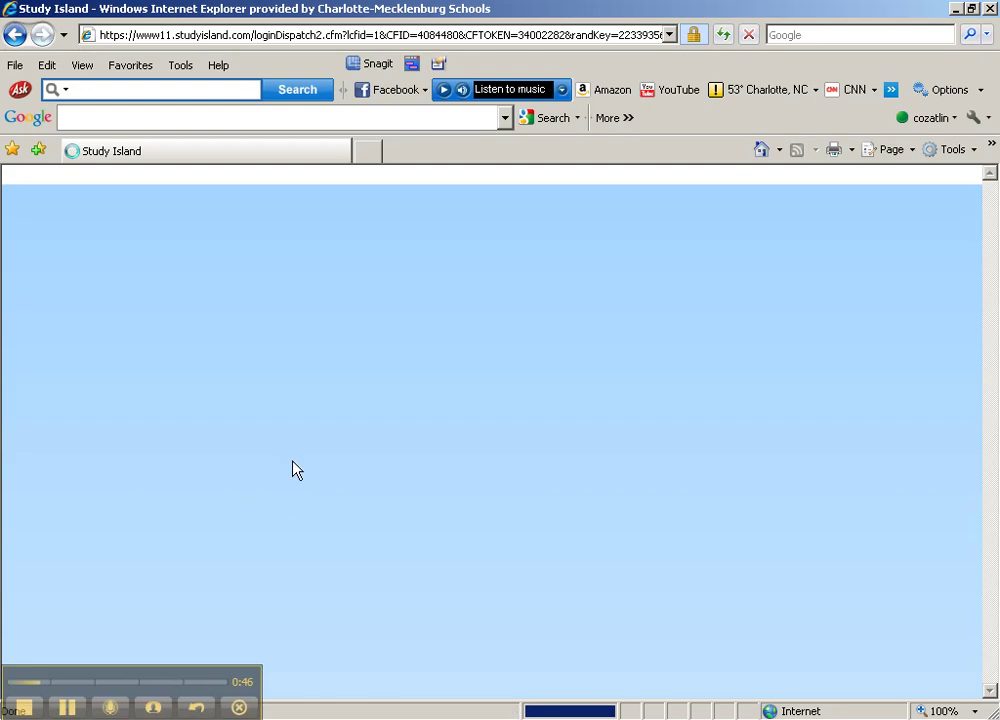
pyautogui.scroll(-5, 513, 415)
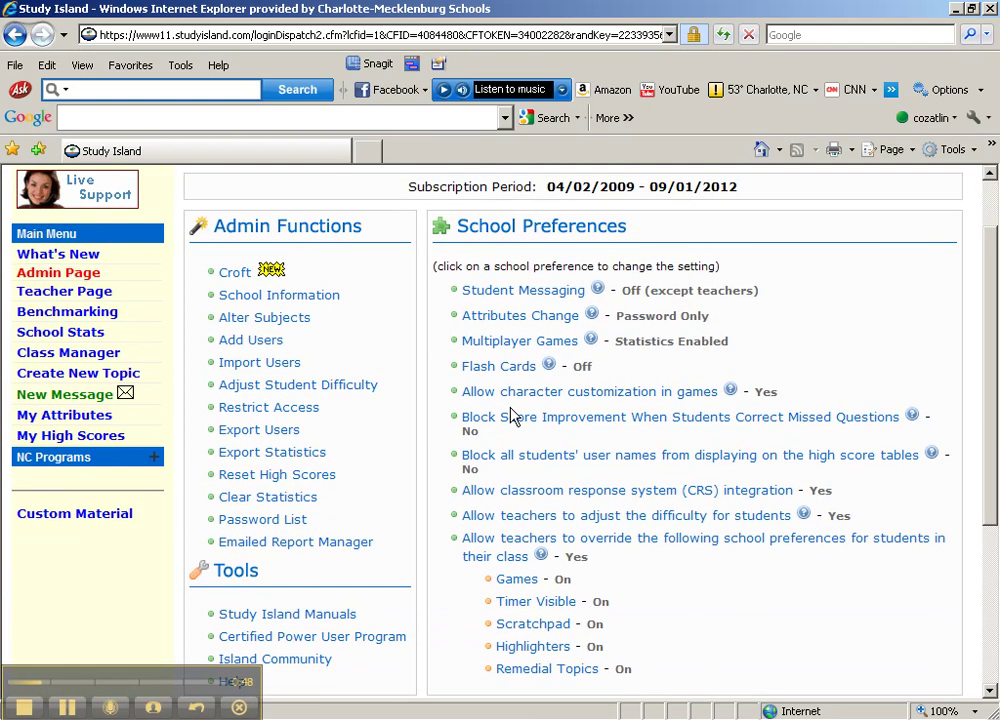
pyautogui.scroll(-2, 531, 440)
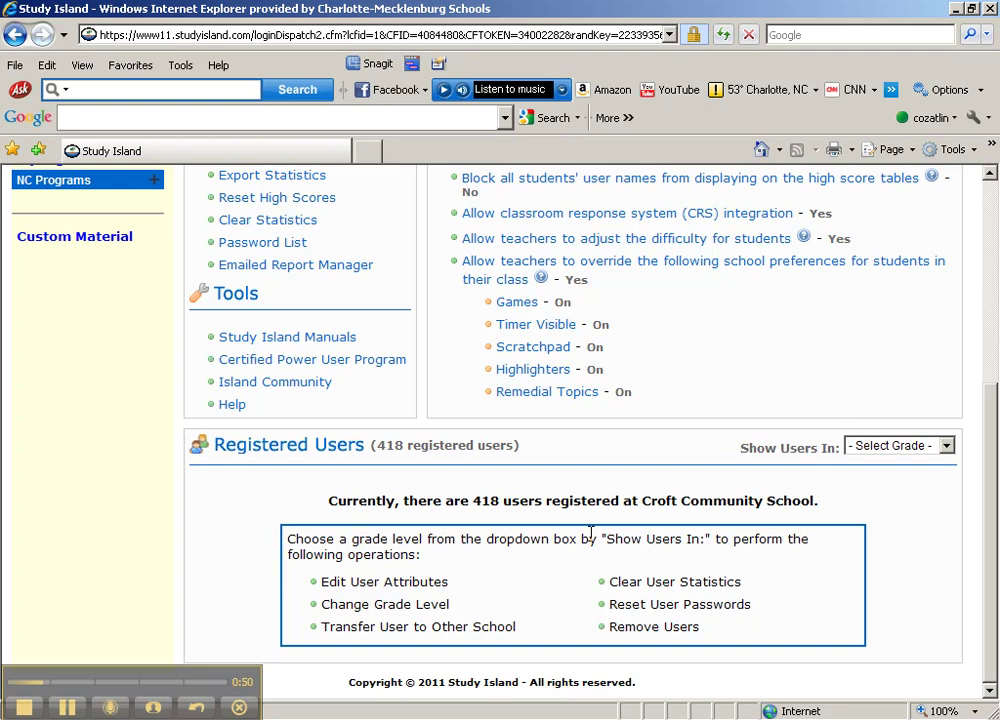
pyautogui.scroll(4, 590, 535)
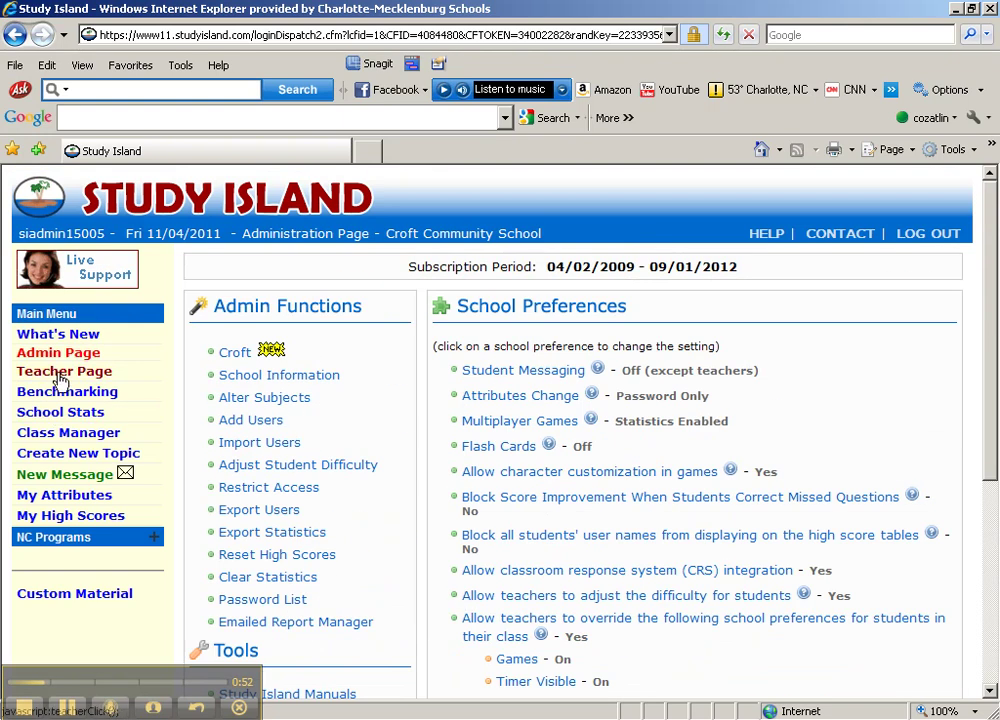
# - Start adding a new user to the school and enter first.last@charlotte as the user name
pyautogui.click(258, 426)
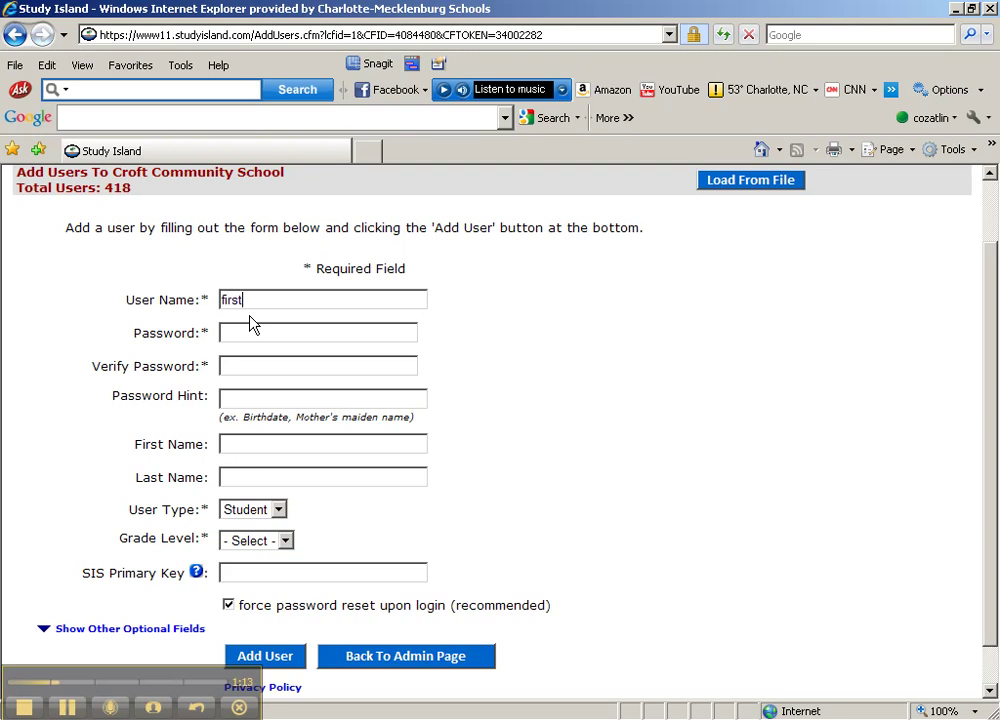
pyautogui.write('@cms')
pyautogui.press('BackSpace')
pyautogui.press('BackSpace')
pyautogui.write('harlotte')
pyautogui.press('Tab')
# - Enter the new user's account password and repeat it for verification
pyautogui.write('•••••')
pyautogui.press('Tab')
pyautogui.write('•••••')
pyautogui.press('Tab')
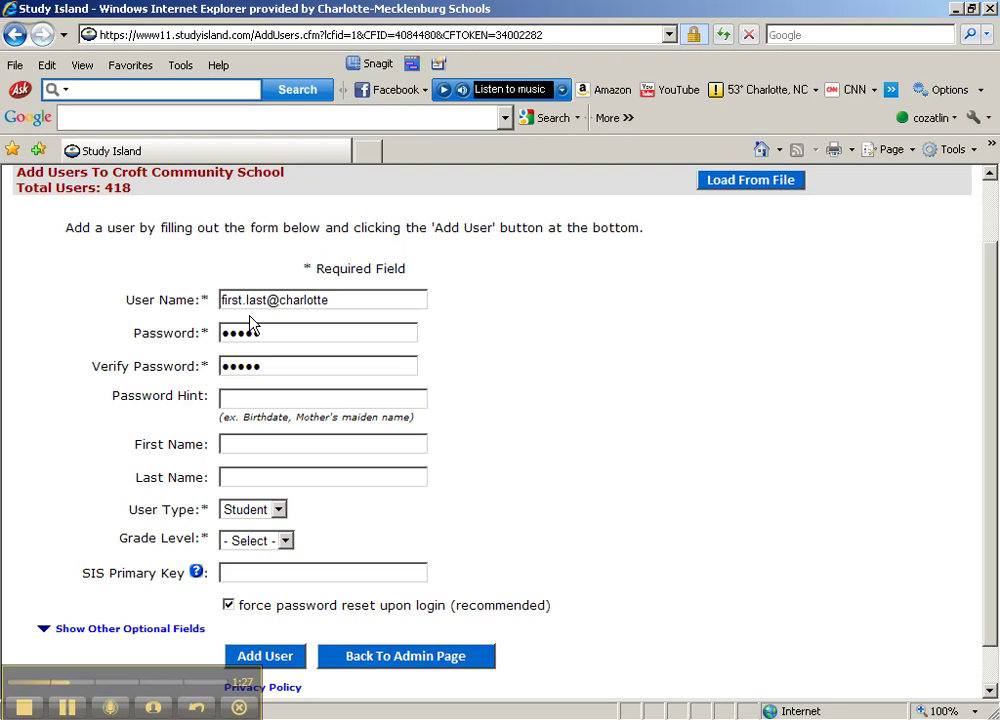
# - Fill in the password hint, enter "first" and "last" as the first and last names, and choose grade level 3
pyautogui.write('study')
pyautogui.press('Tab')
pyautogui.press('Tab')
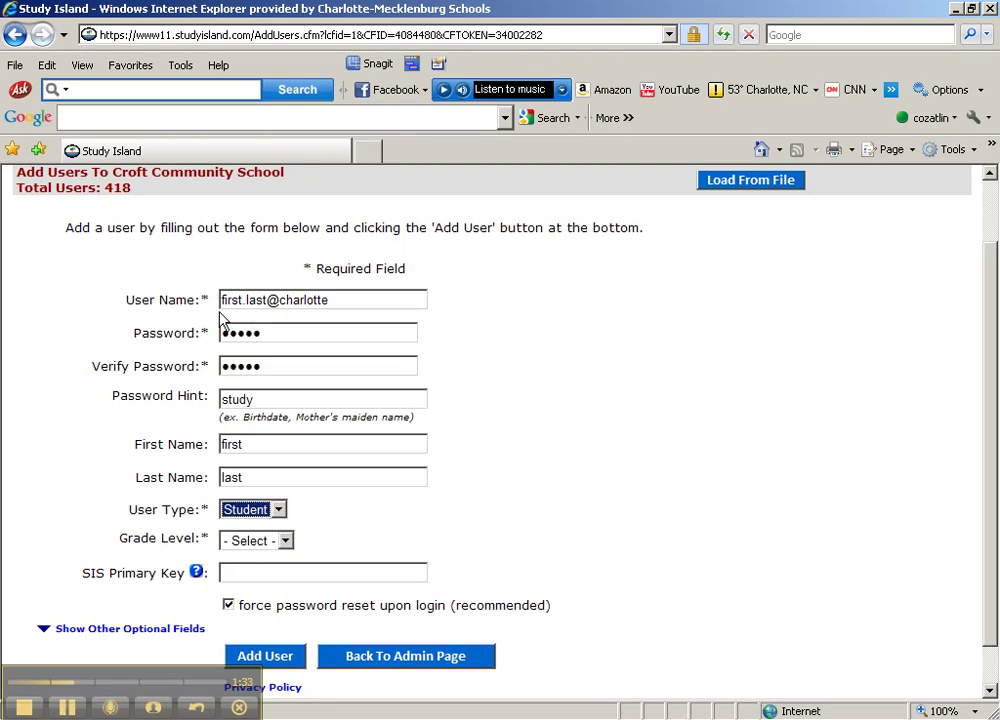
pyautogui.click(285, 541)
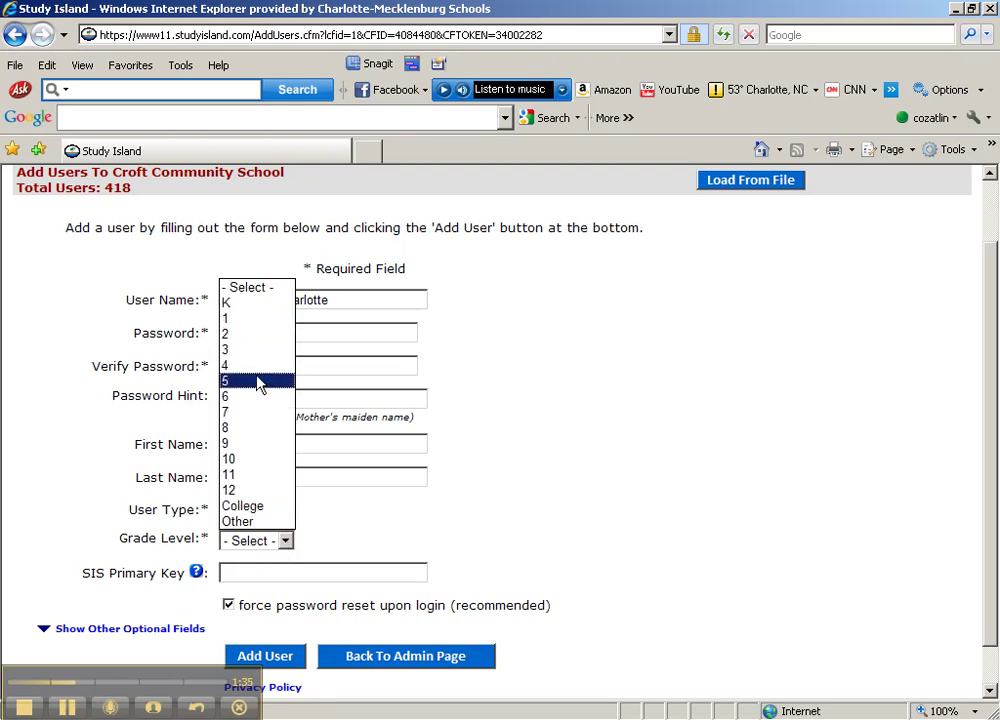
pyautogui.click(245, 351)
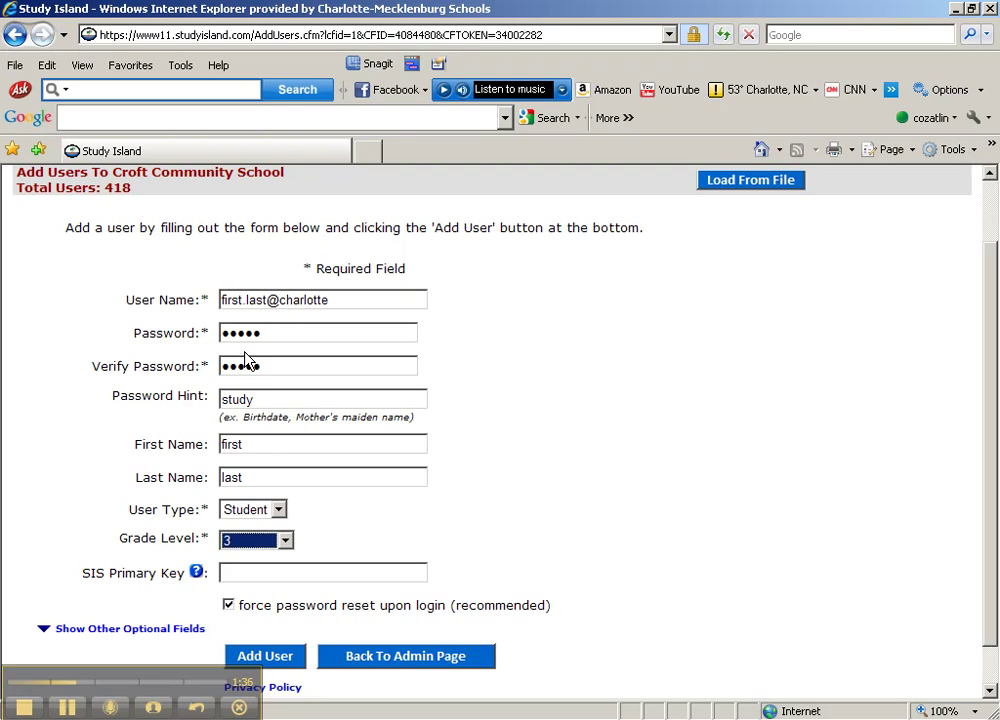
# - Add the student account without an SIS Primary Key and return to the admin page
pyautogui.click(294, 664)
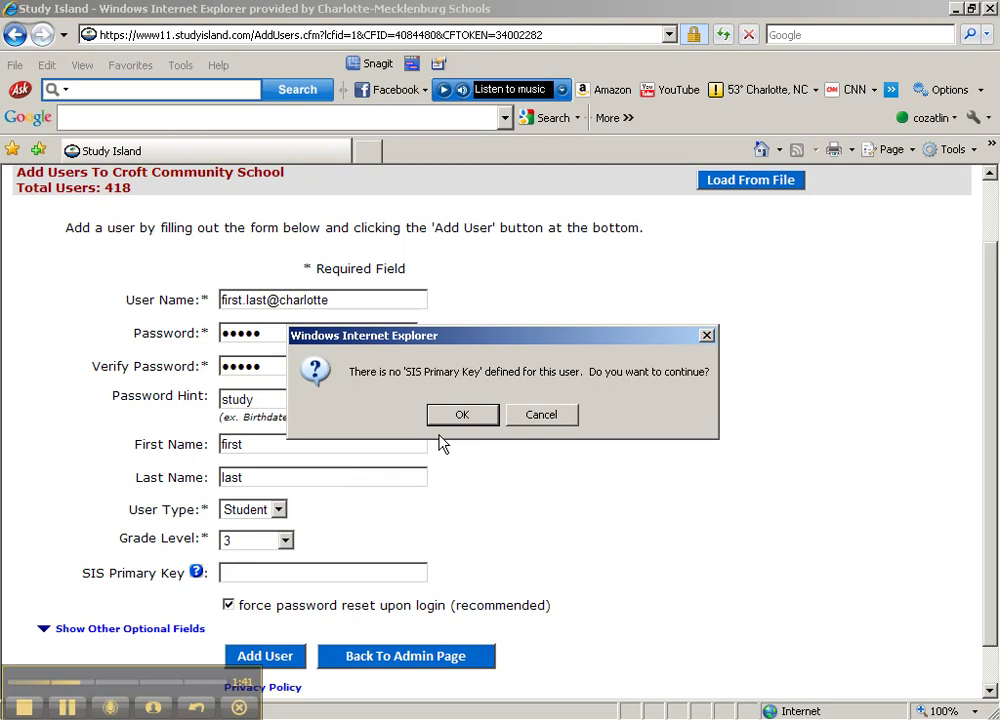
pyautogui.click(463, 415)
pyautogui.scroll(-3, 578, 362)
pyautogui.scroll(3, 741, 325)
pyautogui.scroll(-4, 619, 428)
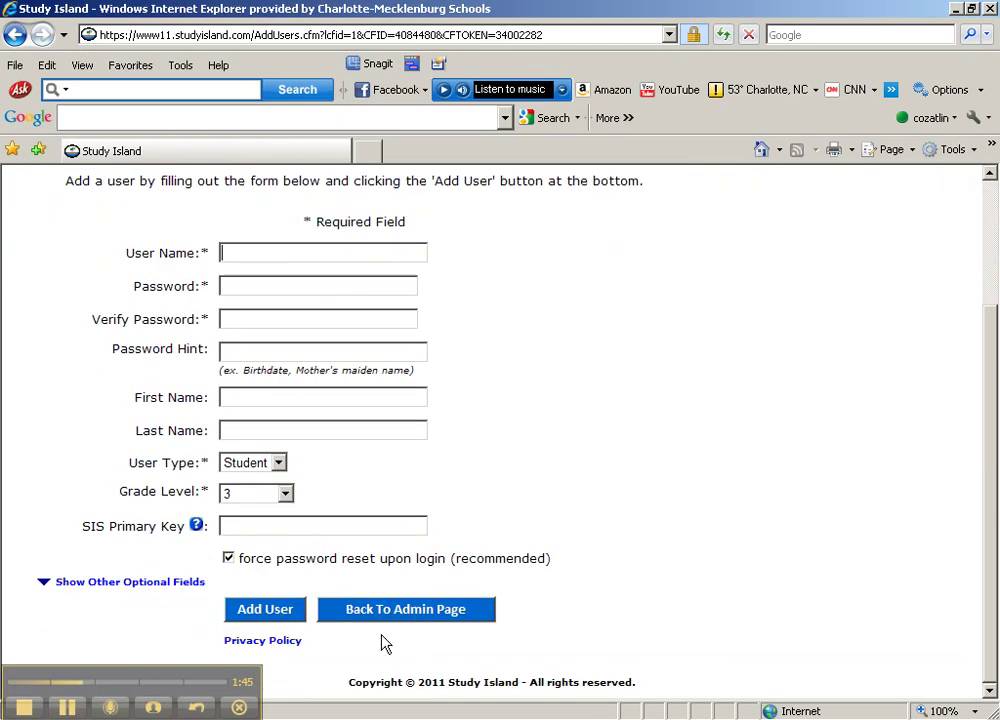
pyautogui.click(400, 612)
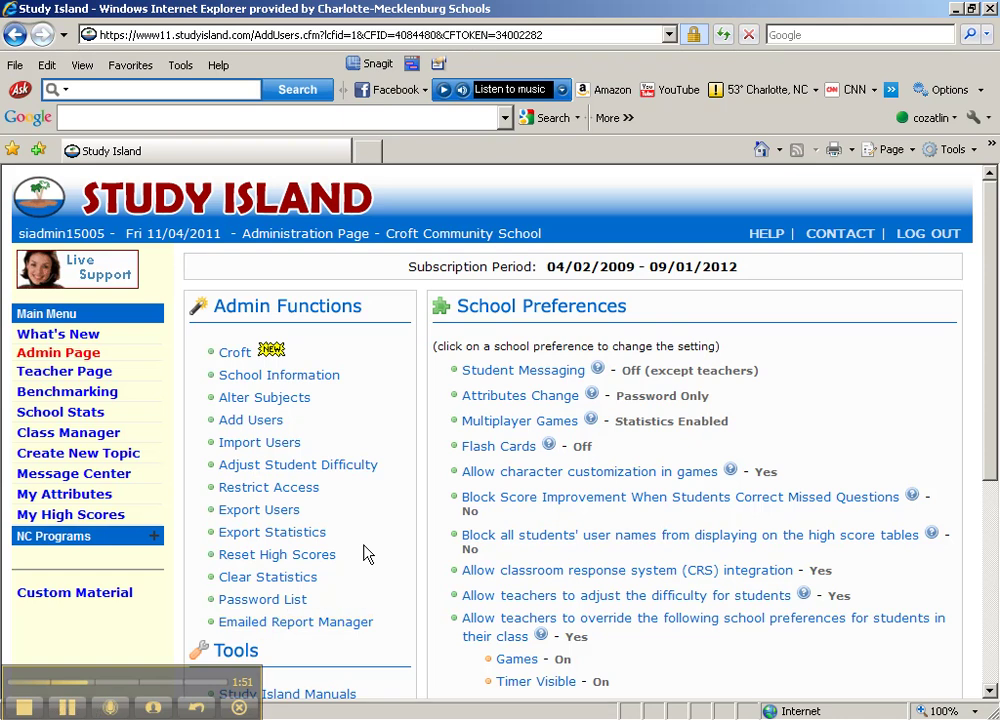
# - Show the registered users in the Teacher category
pyautogui.scroll(-3, 367, 555)
pyautogui.scroll(3, 330, 555)
pyautogui.scroll(-1, 303, 557)
pyautogui.scroll(-1, 303, 557)
pyautogui.click(945, 606)
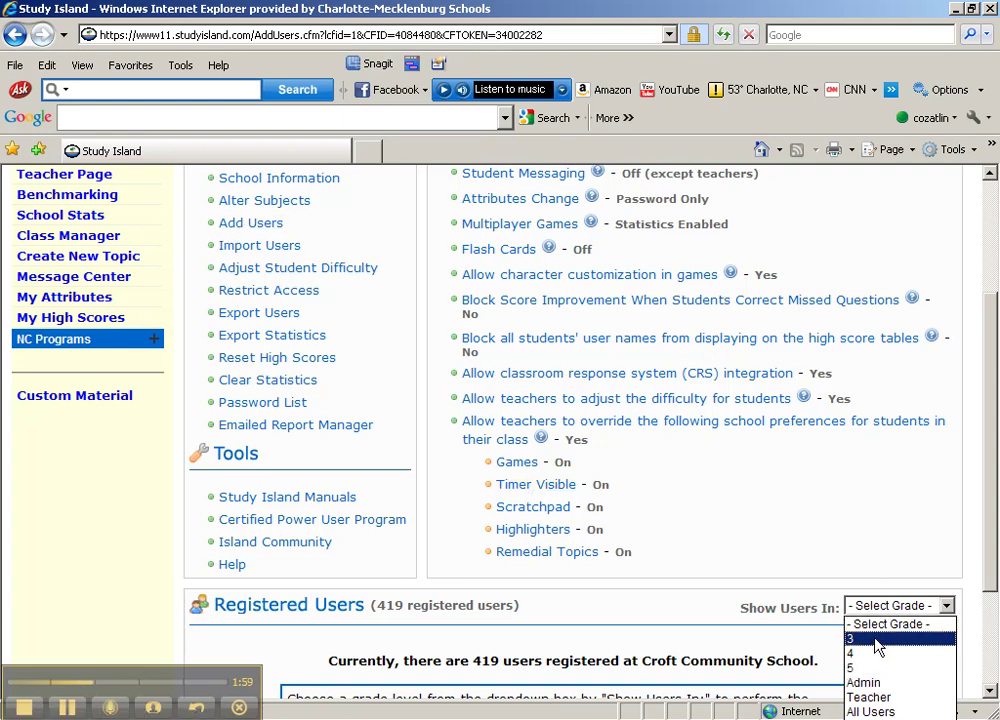
pyautogui.click(868, 697)
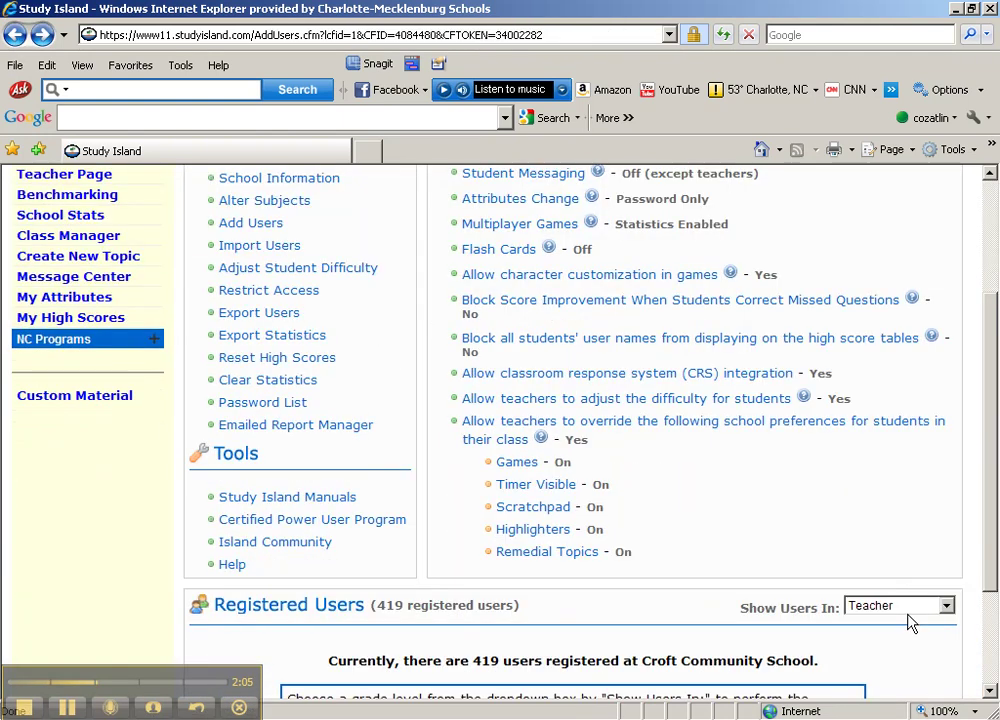
# - Try to load the Teacher user list again by reselecting that category
pyautogui.moveTo(741, 612); pyautogui.dragTo(843, 614)
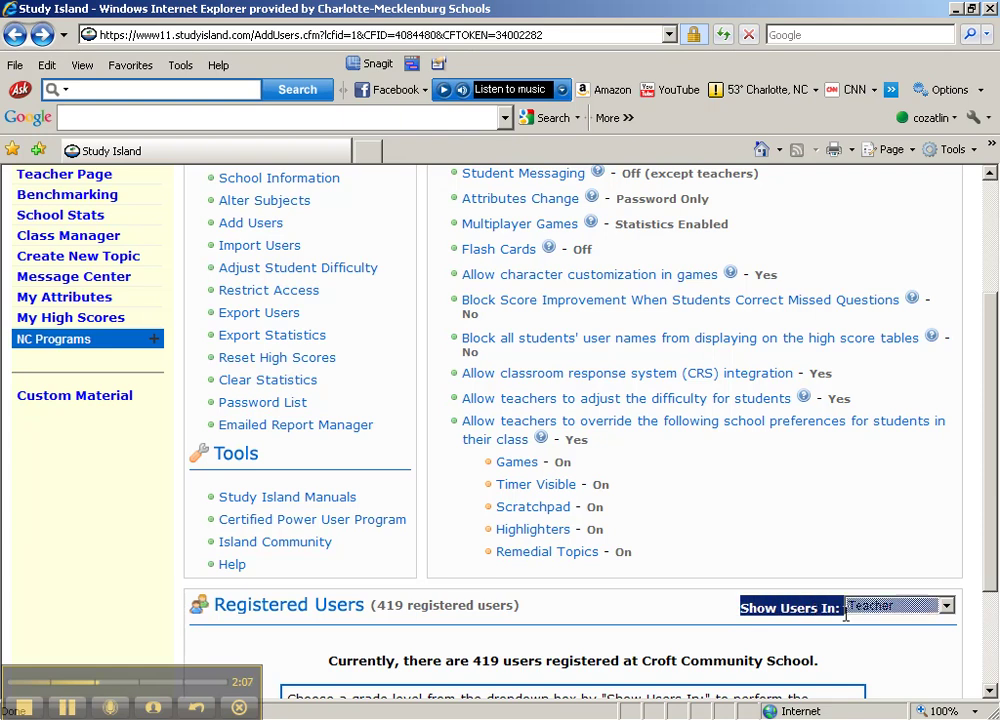
pyautogui.click(930, 607)
pyautogui.click(867, 697)
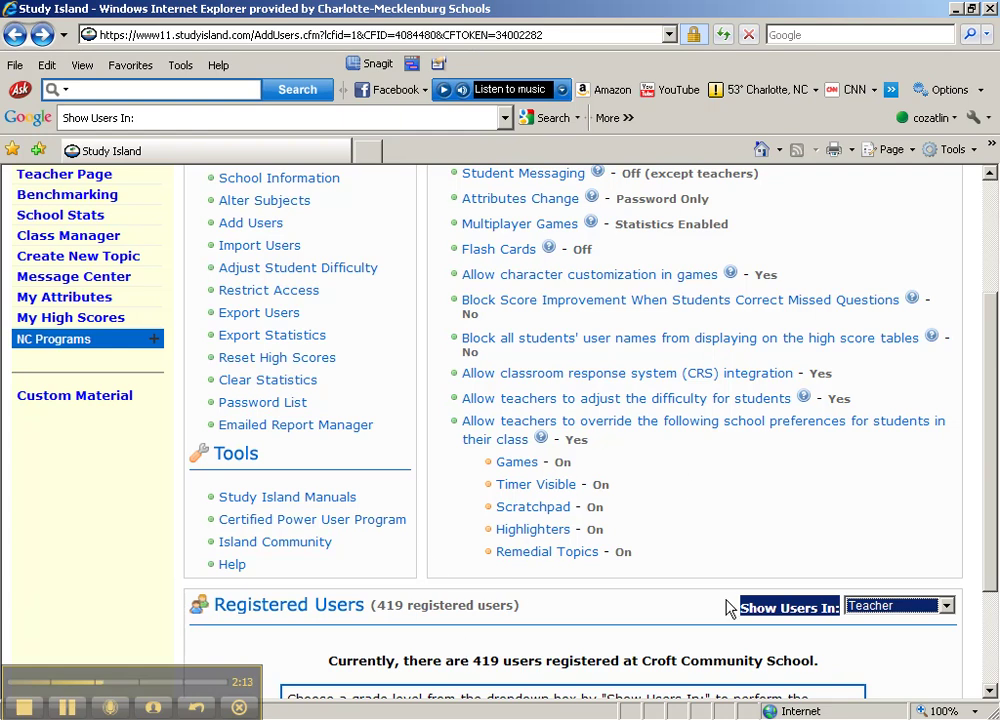
pyautogui.click(895, 606)
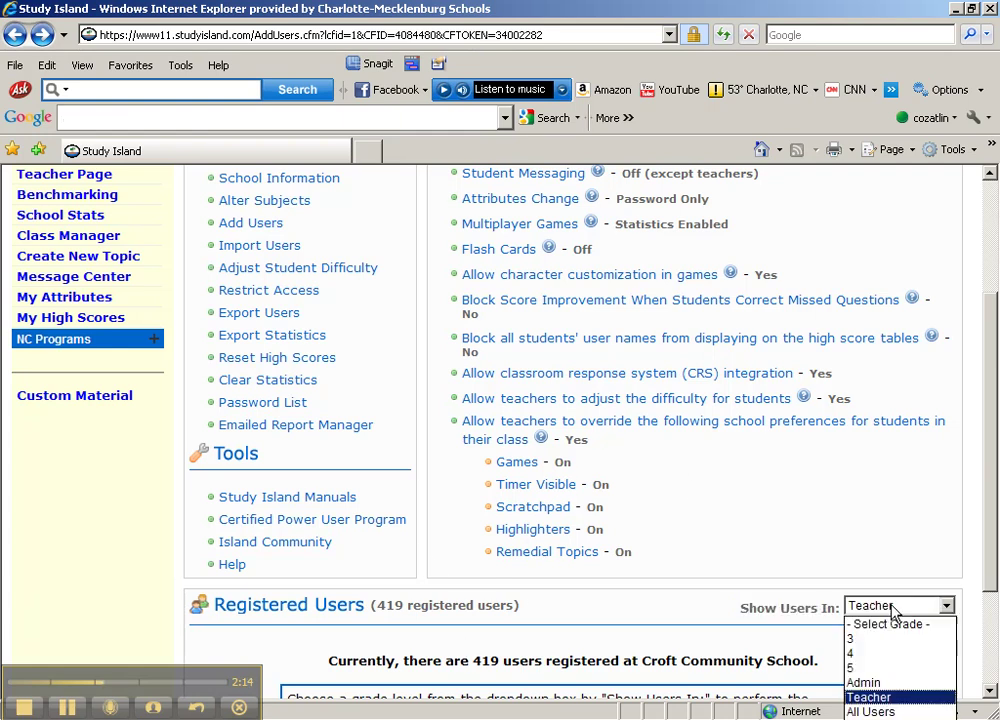
pyautogui.click(870, 697)
pyautogui.scroll(-3, 737, 625)
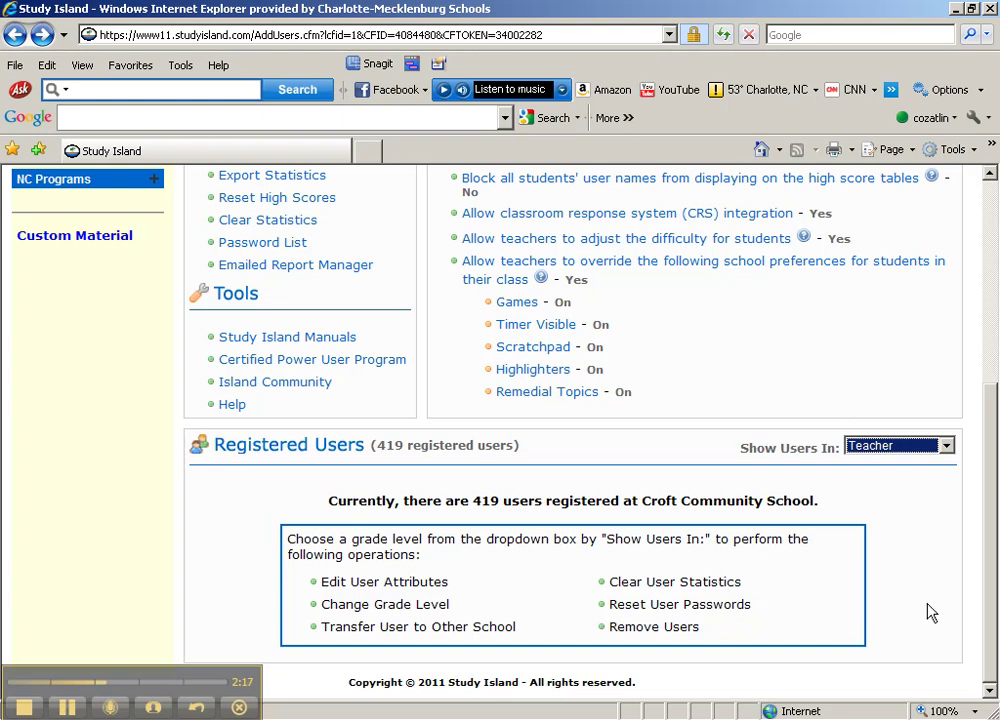
# - List the registered users in grade 3
pyautogui.click(880, 446)
pyautogui.click(868, 477)
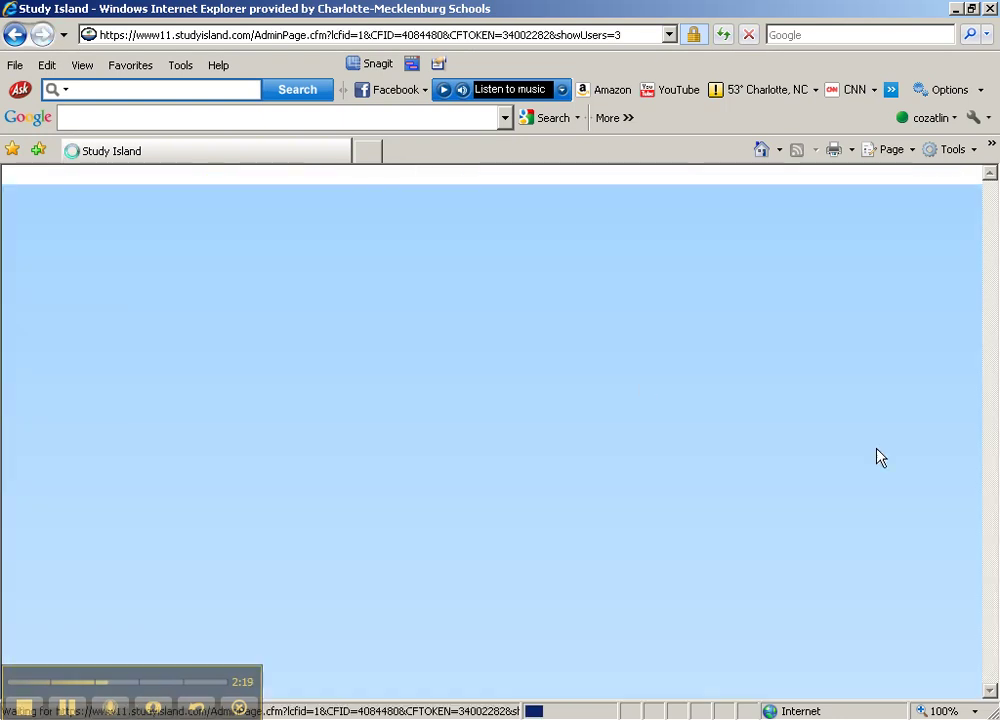
pyautogui.scroll(-5, 872, 548)
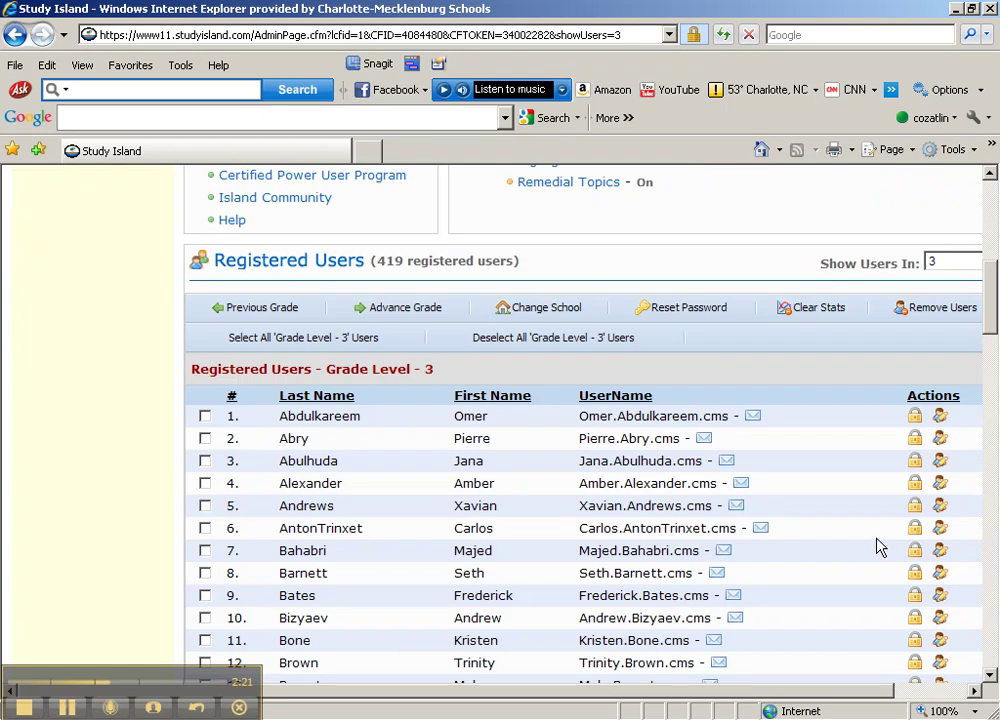
# - Switch the registered users list to Teacher and look through the teachers' user names
pyautogui.click(942, 262)
pyautogui.click(960, 355)
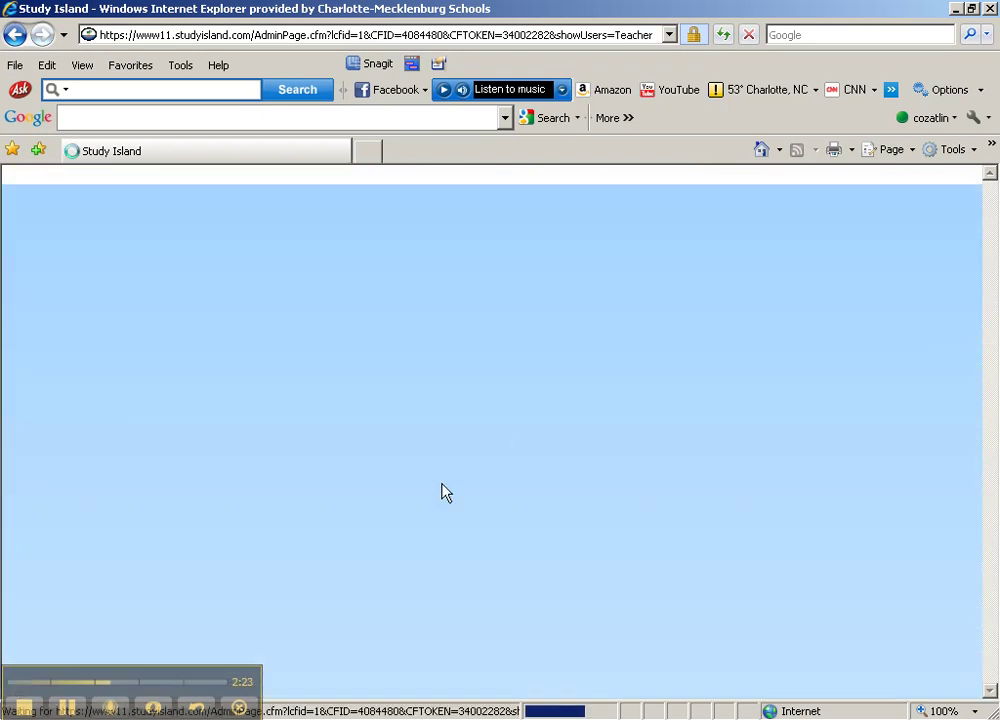
pyautogui.scroll(-5, 683, 500)
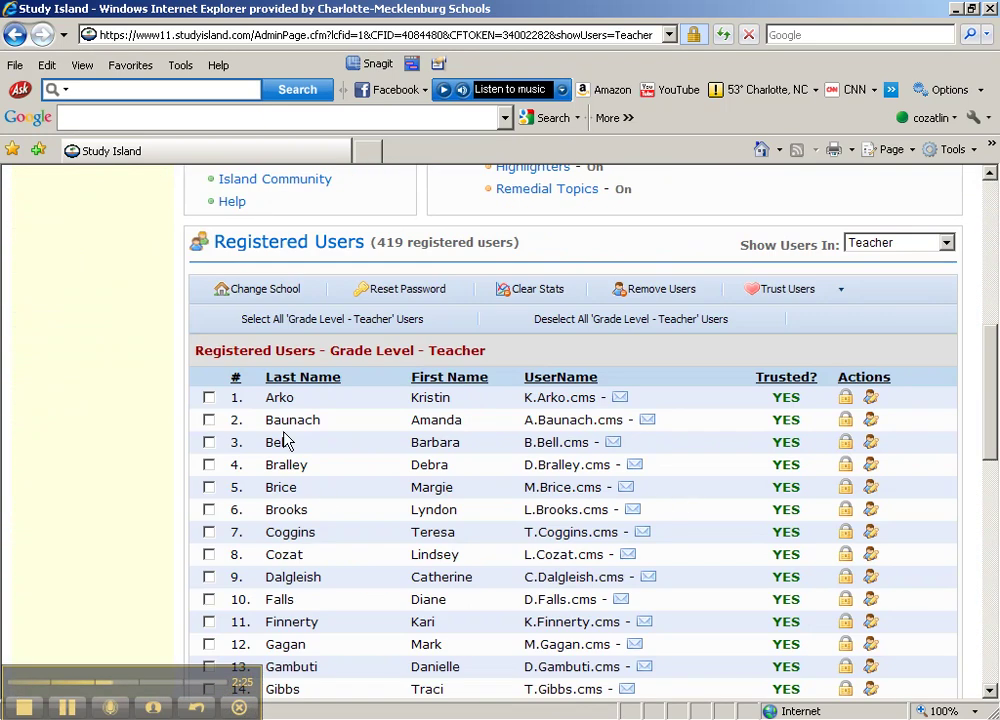
pyautogui.scroll(-3, 348, 415)
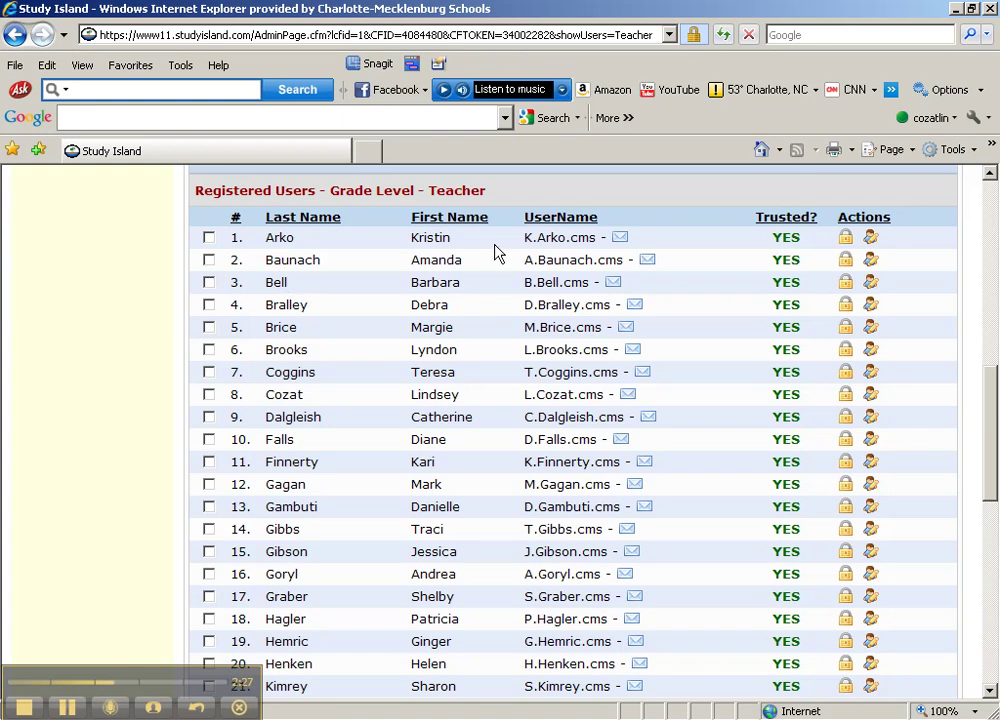
# - Highlight the first listed teacher's user name and view the password information for that account
pyautogui.moveTo(524, 237); pyautogui.dragTo(590, 238)
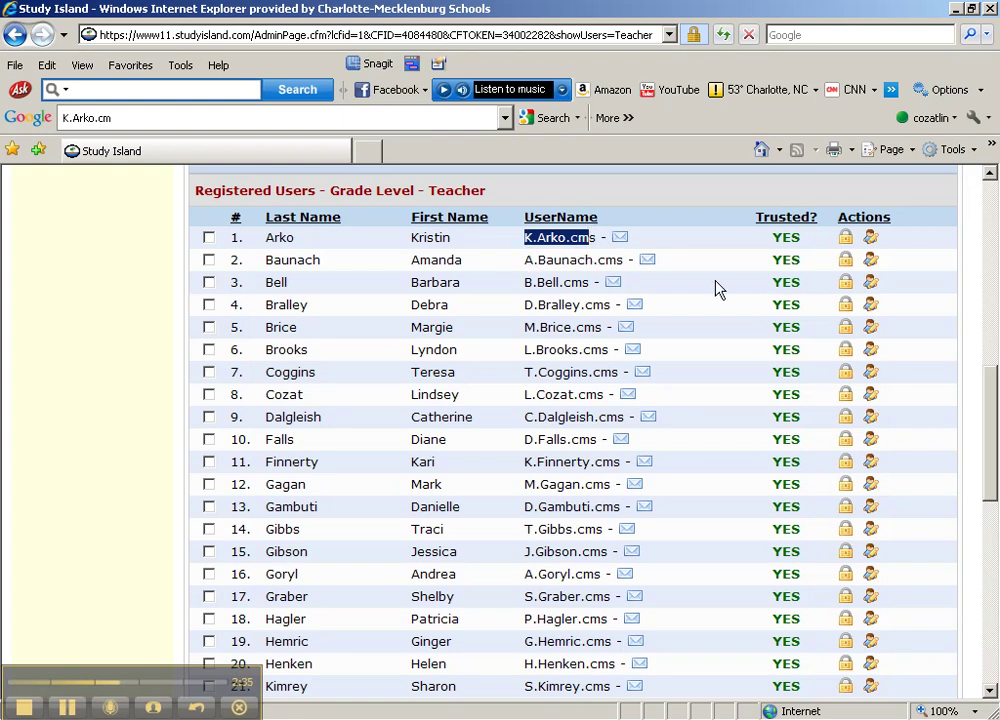
pyautogui.doubleClick(586, 237)
pyautogui.click(845, 238)
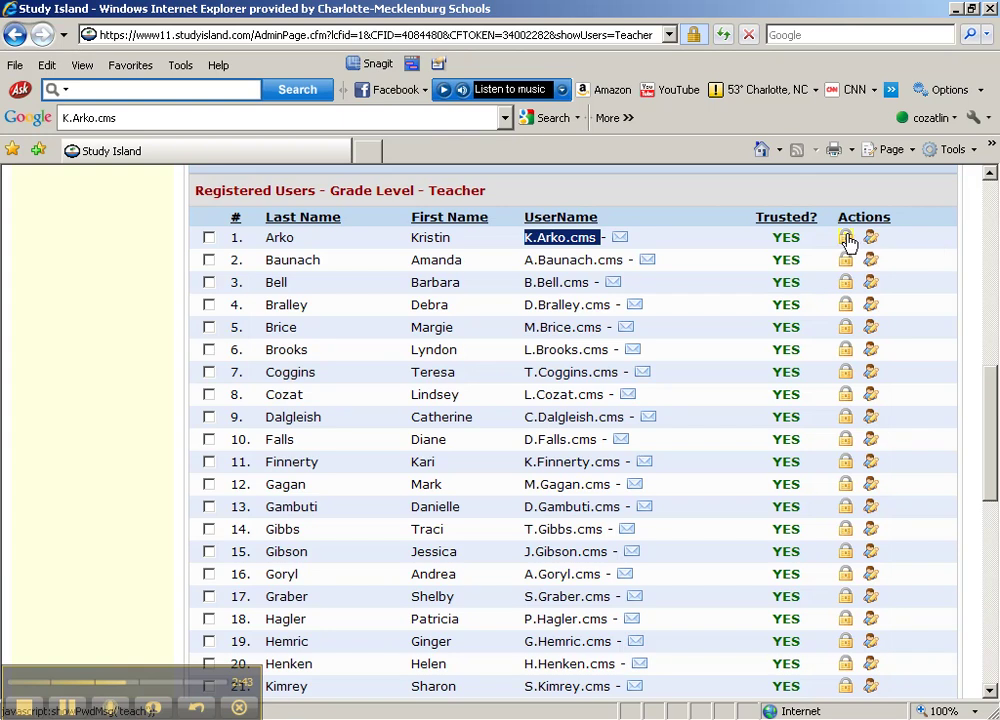
pyautogui.click(489, 462)
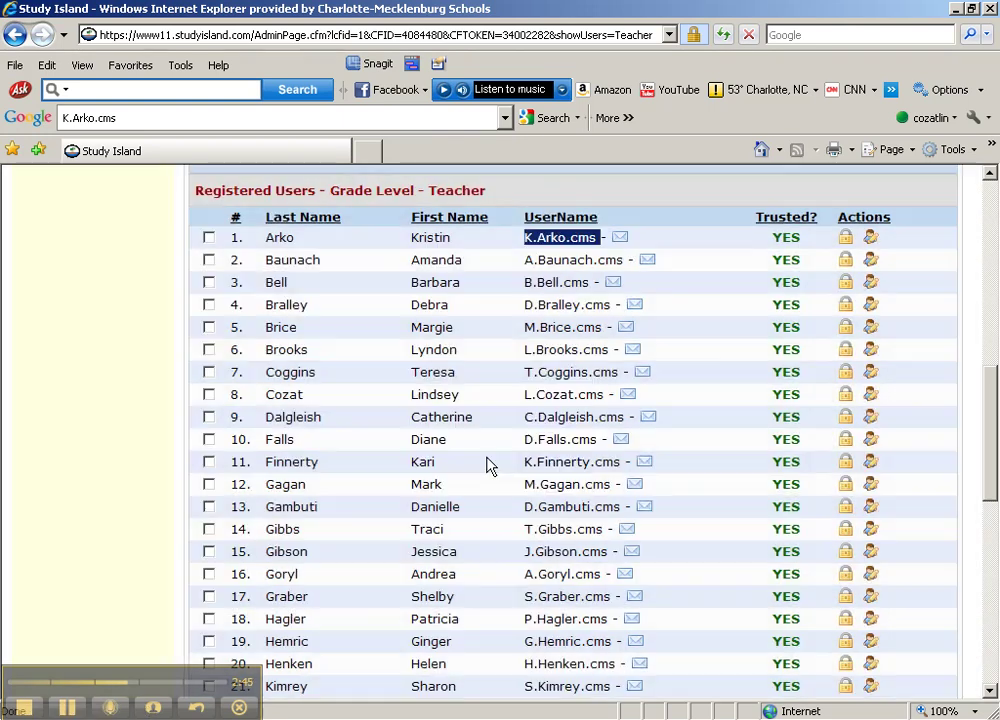
# - Switch the registered users list back to grade 3 and examine the students' user names
pyautogui.scroll(1, 780, 388)
pyautogui.scroll(3, 850, 350)
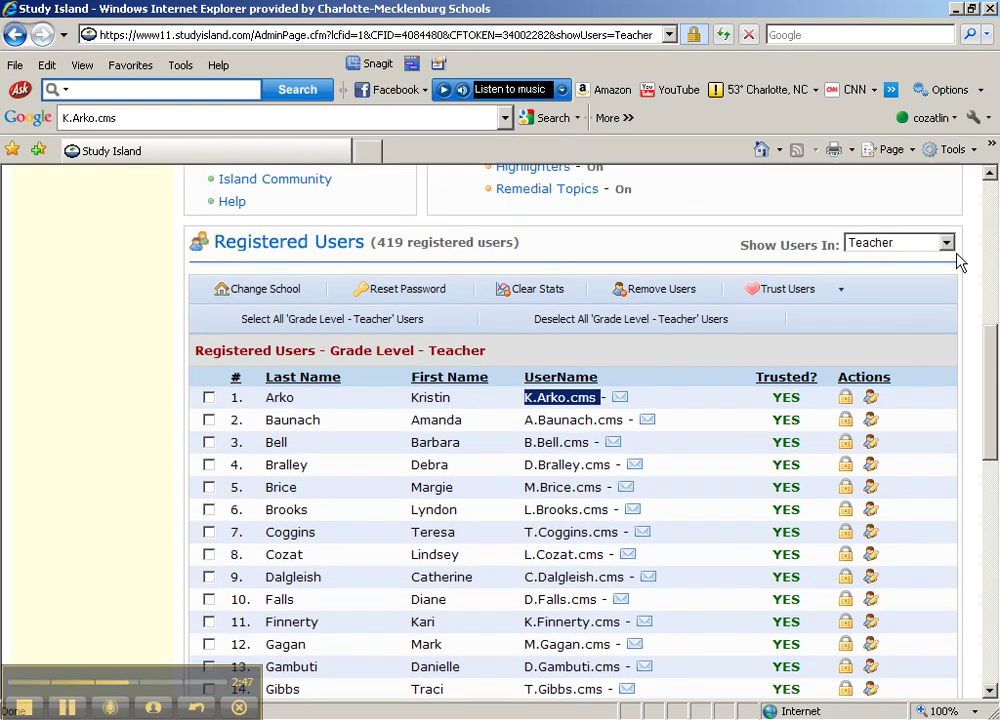
pyautogui.click(930, 246)
pyautogui.click(908, 279)
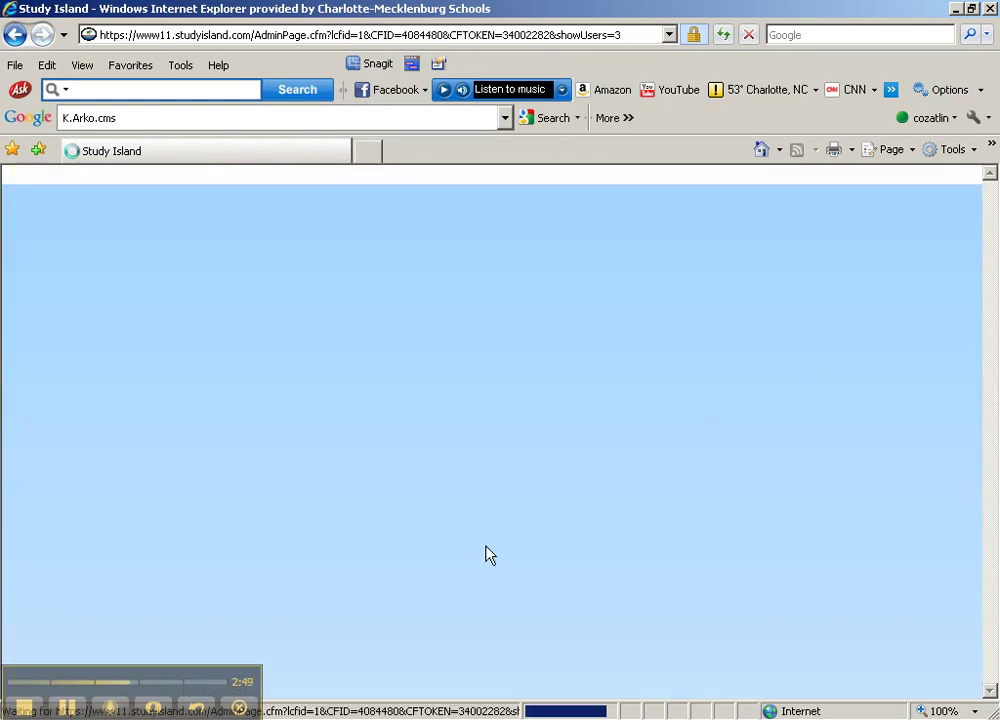
pyautogui.scroll(-5, 580, 538)
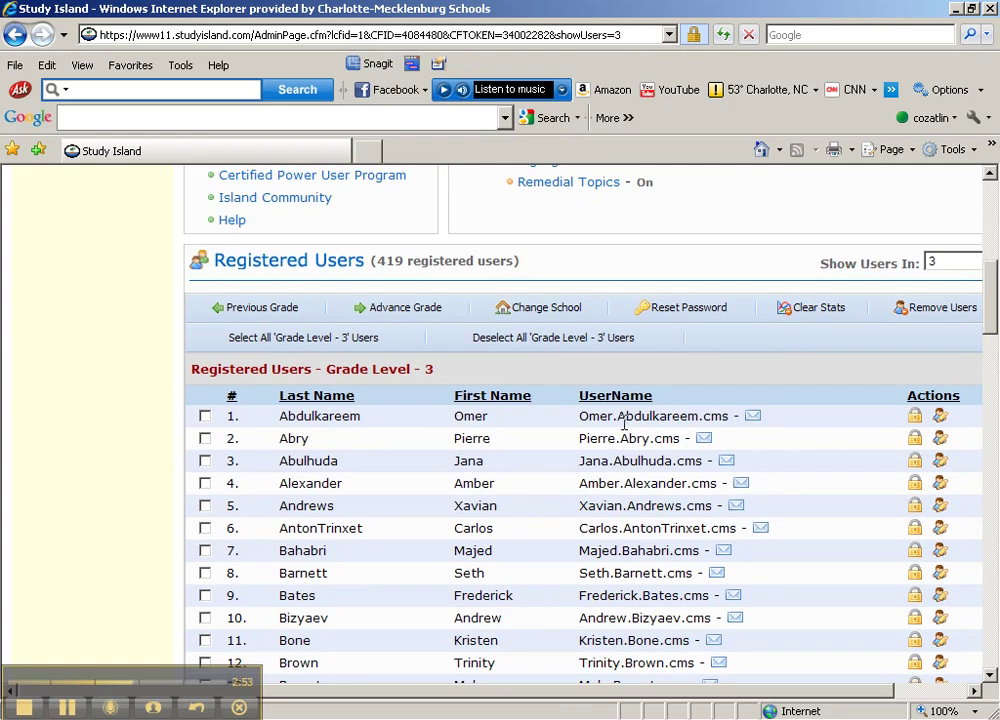
# - Highlight the first listed grade 3 student's user name and view the password information for that account
pyautogui.moveTo(579, 415); pyautogui.dragTo(722, 405)
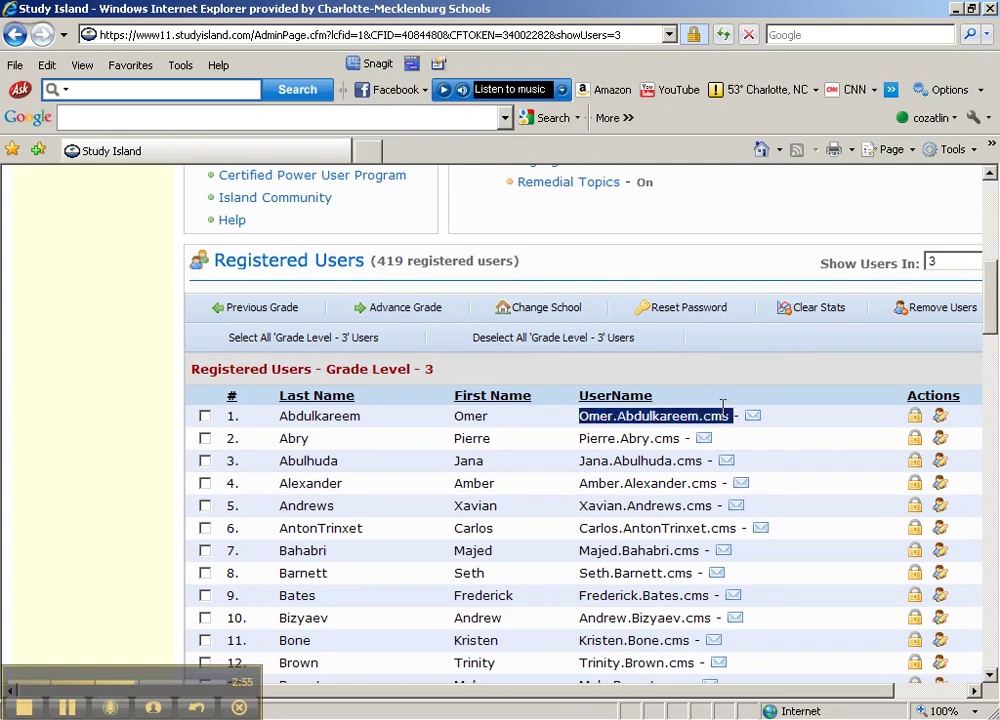
pyautogui.hotkey('ctrl', 'c')
pyautogui.scroll(-1, 756, 486)
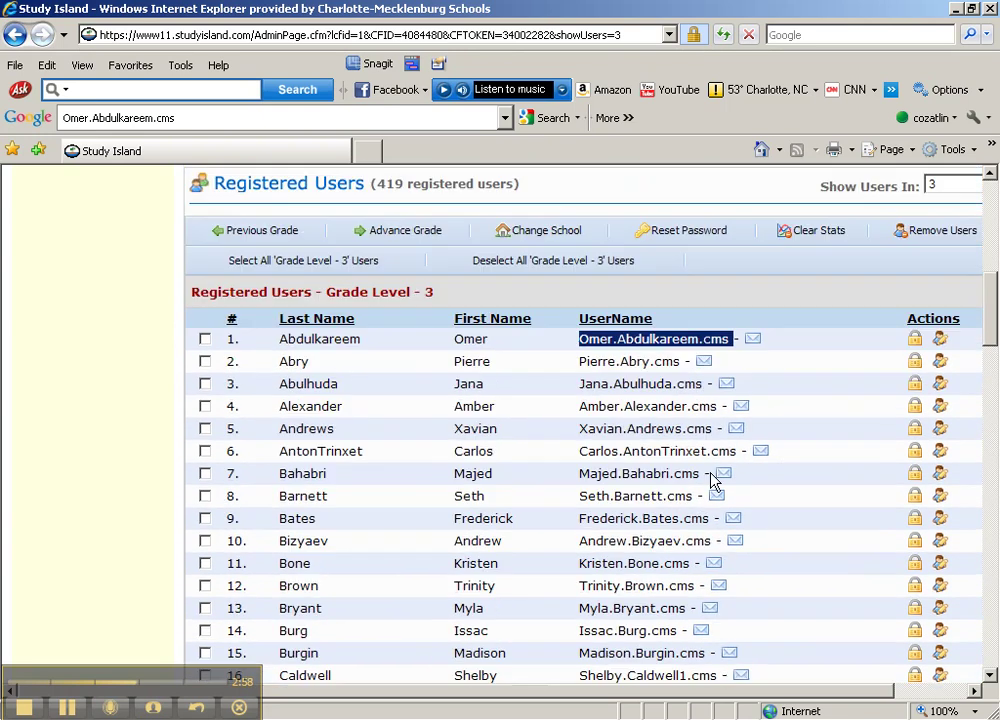
pyautogui.moveTo(580, 383); pyautogui.dragTo(700, 383)
pyautogui.hotkey('ctrl', 'c')
pyautogui.moveTo(578, 339); pyautogui.dragTo(637, 338)
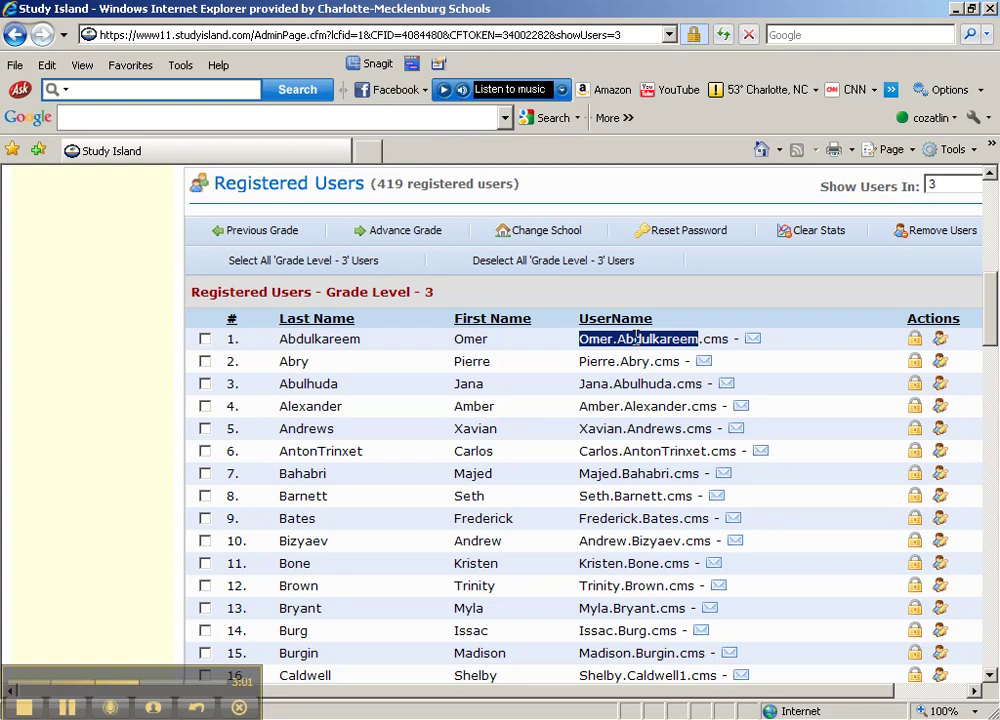
pyautogui.hotkey('ctrl', 'c')
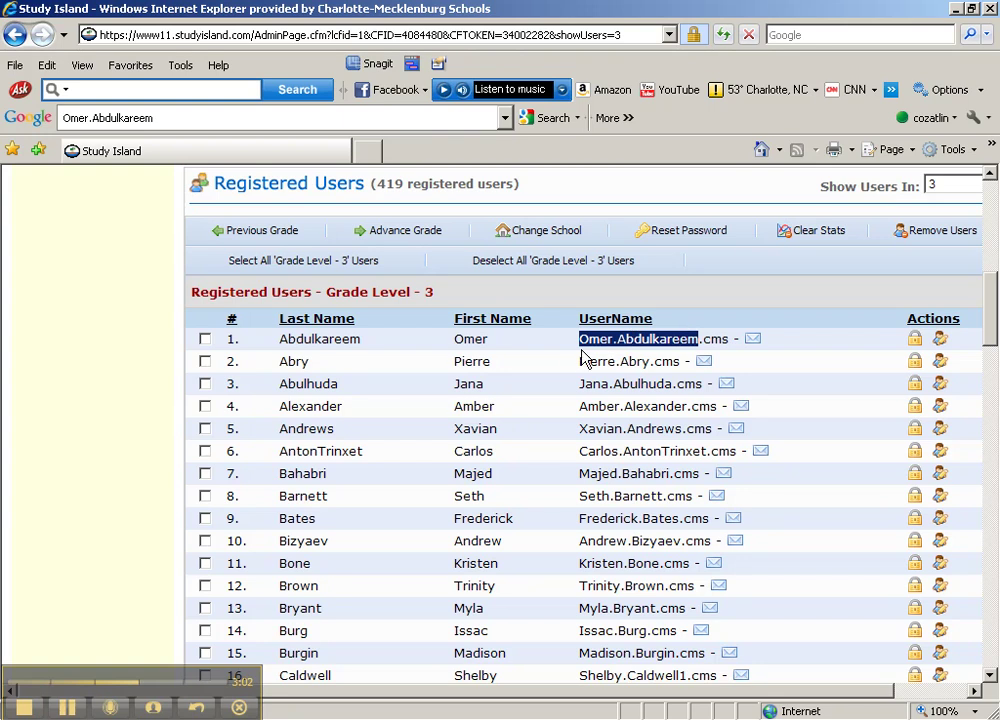
pyautogui.click(918, 347)
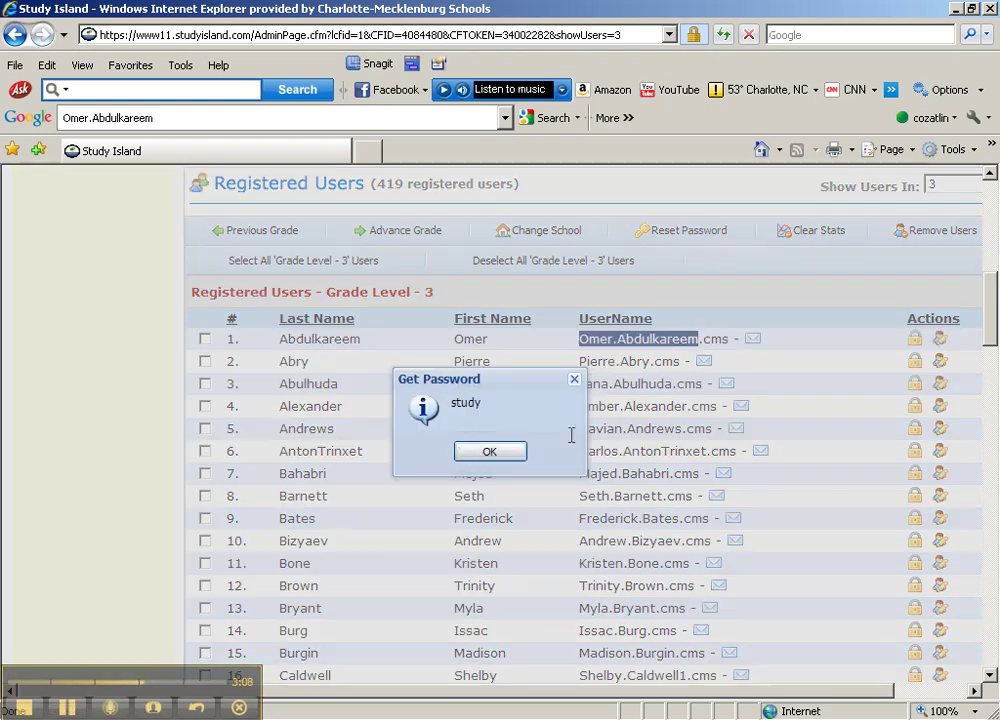
pyautogui.click(487, 455)
# - Open the Class Manager and list the classes owned by one of the teachers
pyautogui.scroll(-10, 525, 504)
pyautogui.scroll(-15, 640, 475)
pyautogui.scroll(5, 660, 482)
pyautogui.scroll(20, 665, 485)
pyautogui.scroll(6, 470, 316)
pyautogui.scroll(-1, 462, 317)
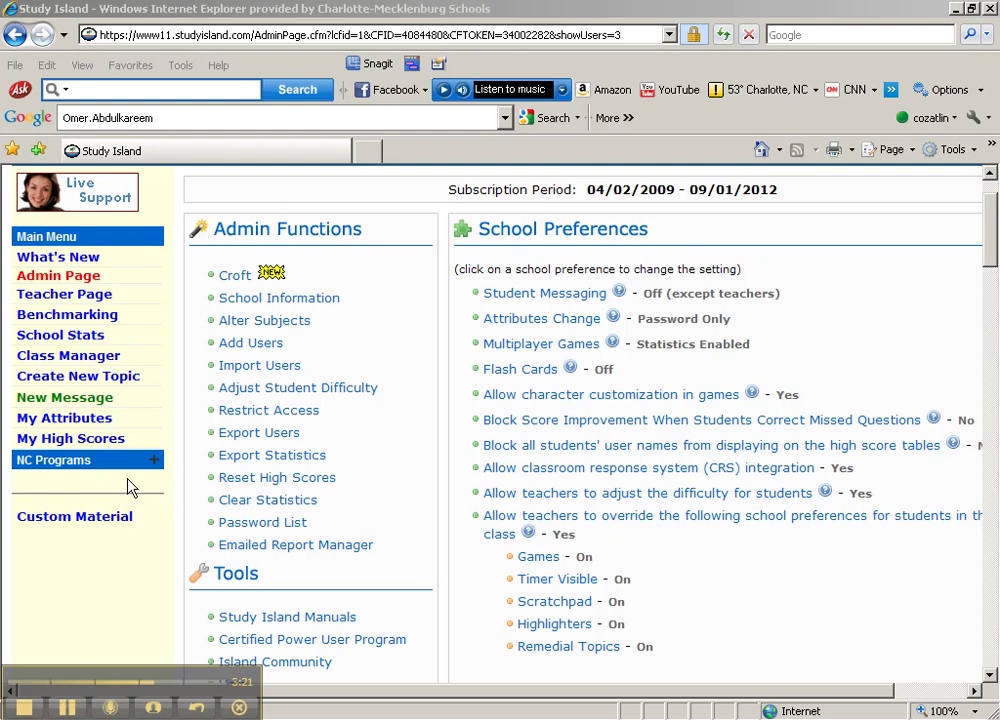
pyautogui.click(66, 359)
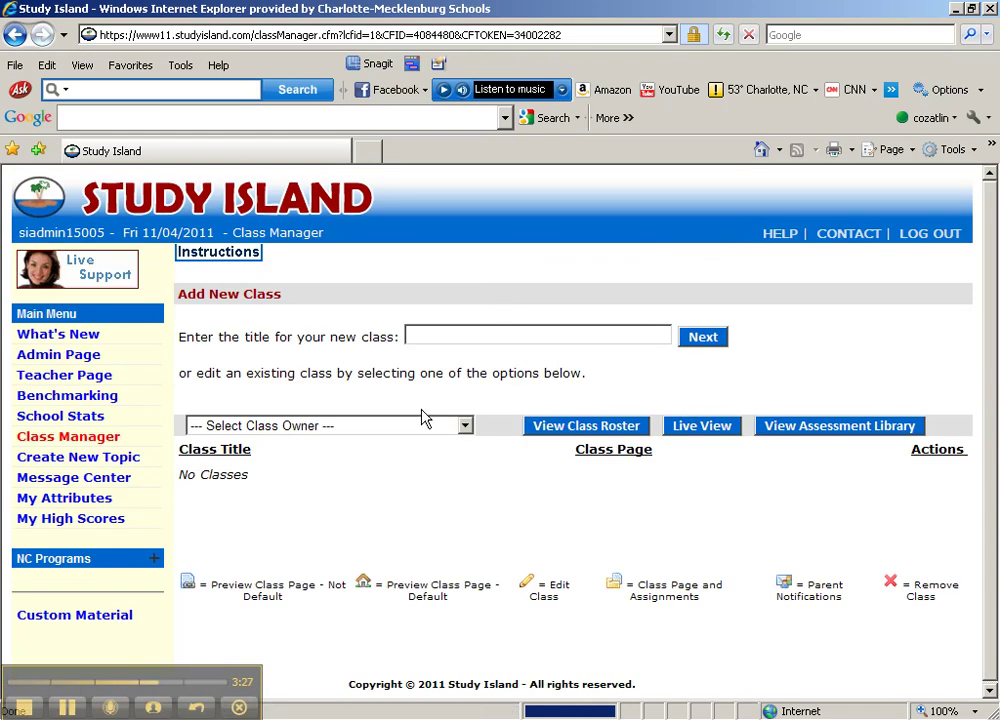
pyautogui.click(426, 422)
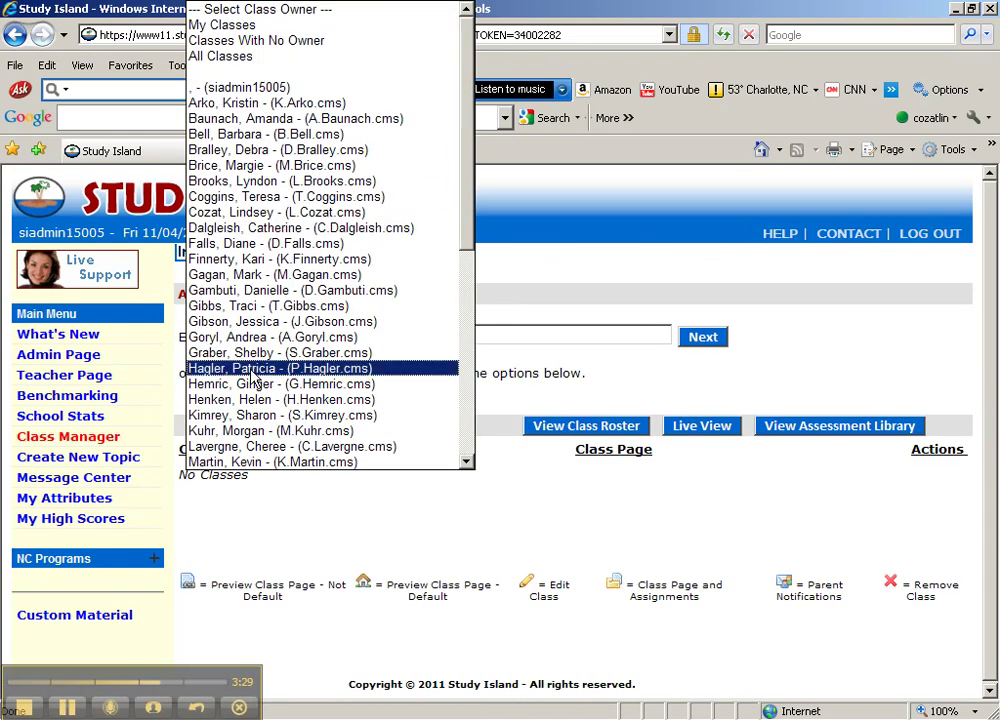
pyautogui.click(240, 415)
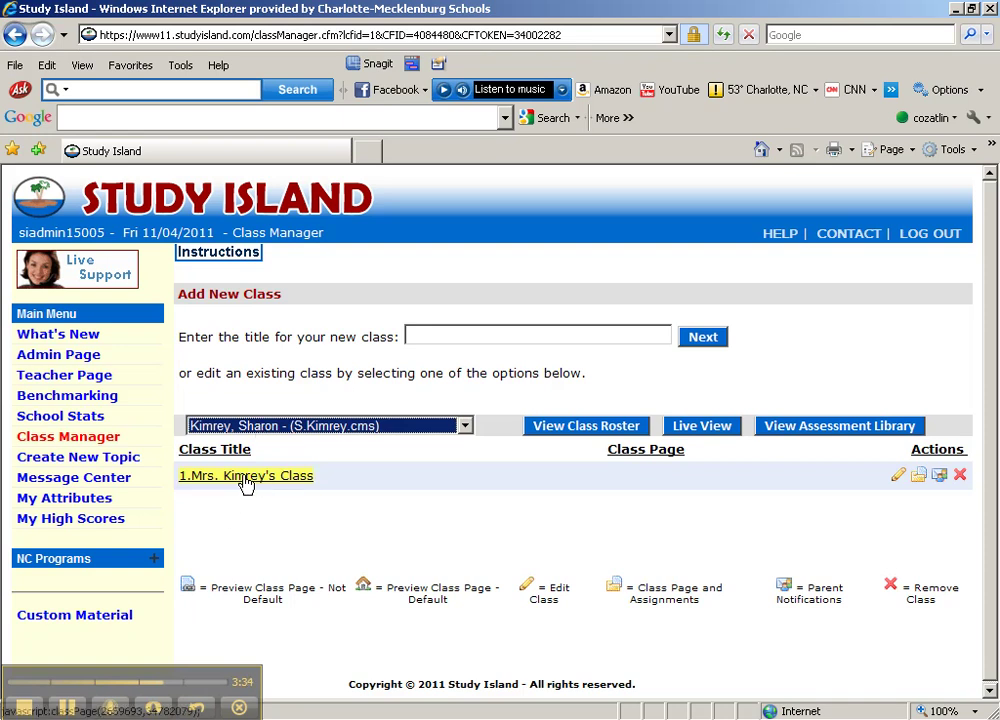
# - Open the teacher's listed class and set Class Page Activated to Yes
pyautogui.click(250, 483)
pyautogui.scroll(-2, 340, 330)
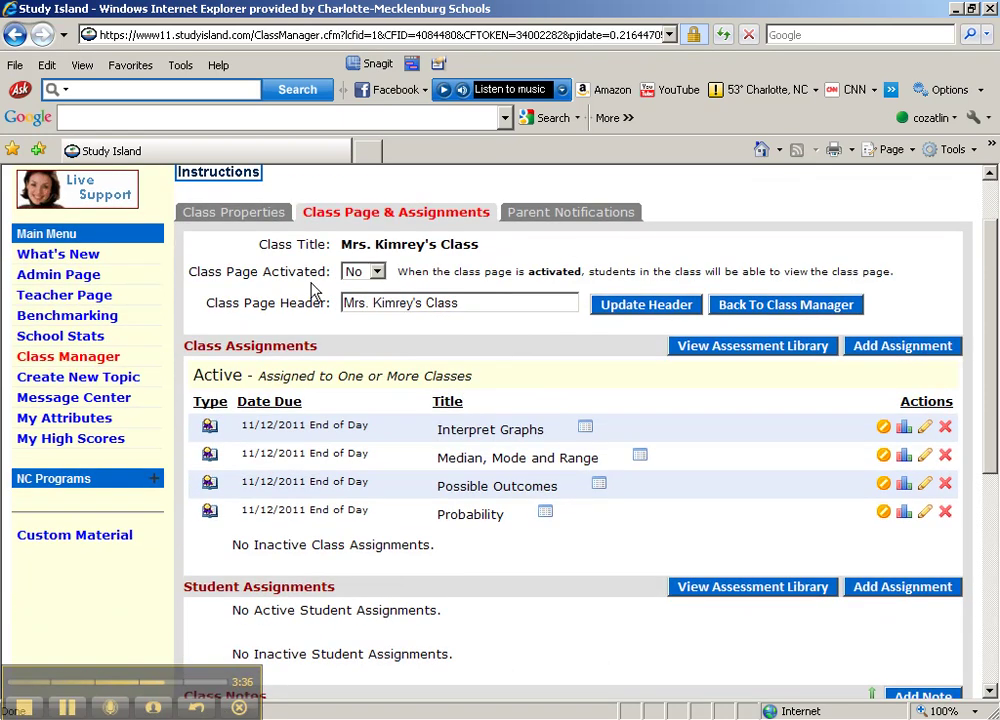
pyautogui.click(376, 272)
pyautogui.click(362, 304)
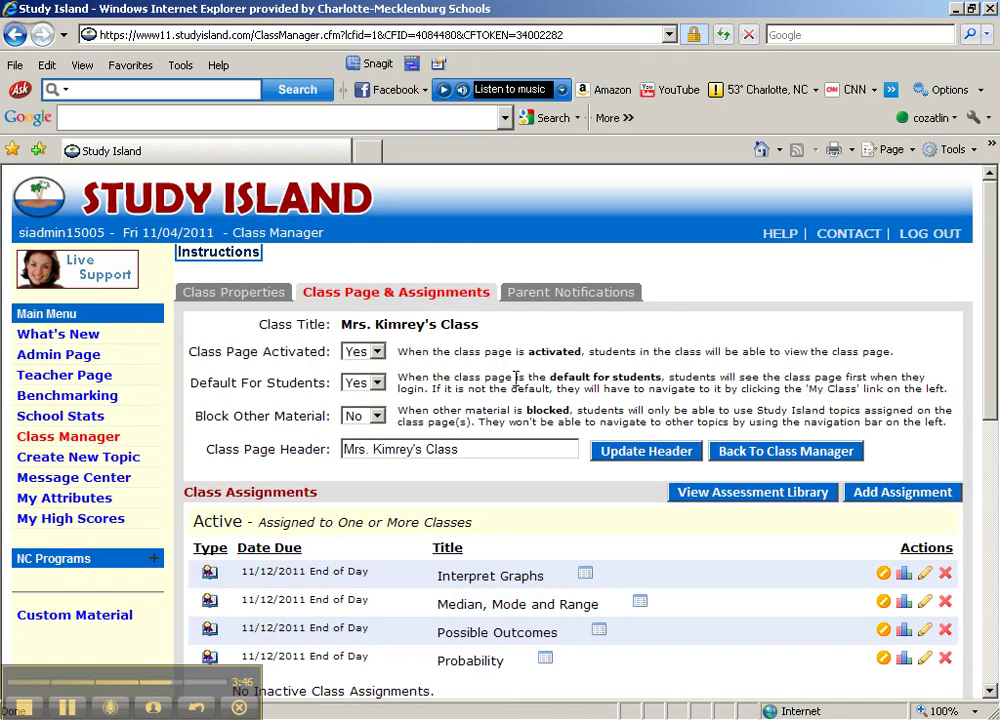
# - Examine the class page's Block Other Material option, class and student assignments, notes, schedule and links
pyautogui.moveTo(237, 416); pyautogui.dragTo(423, 424)
pyautogui.click(423, 424)
pyautogui.scroll(-3, 518, 393)
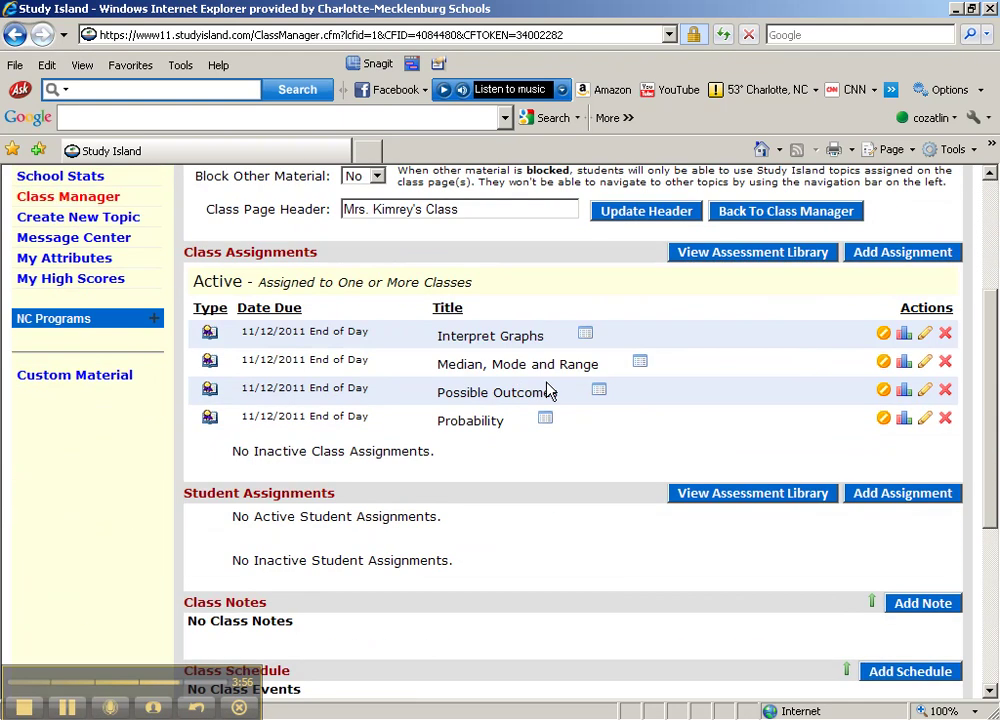
pyautogui.scroll(-2, 520, 464)
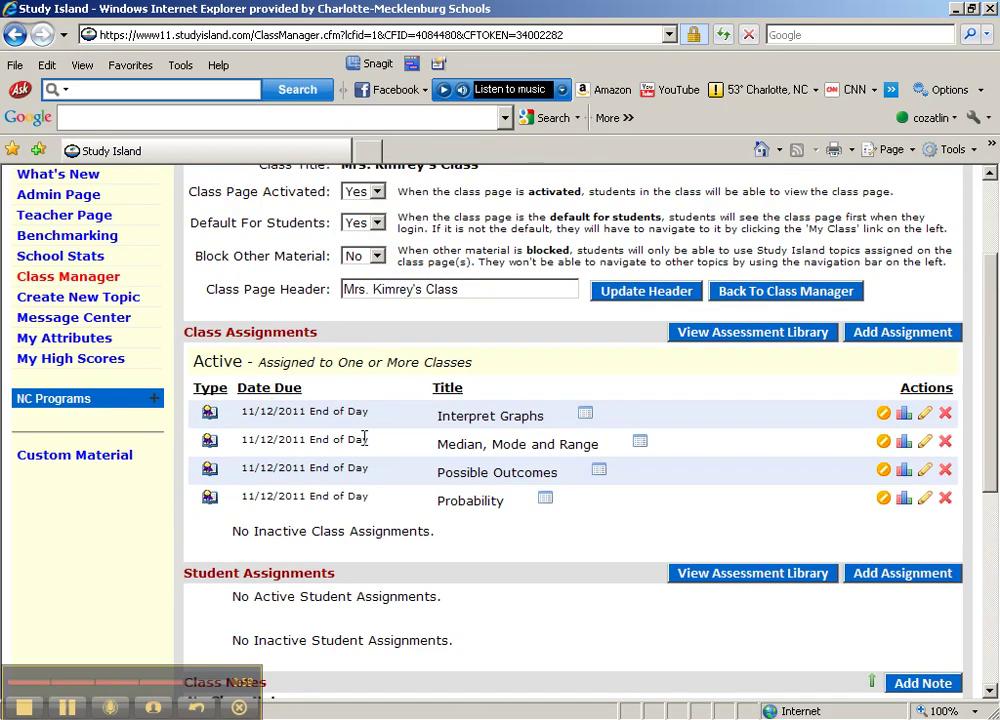
pyautogui.scroll(-1, 300, 515)
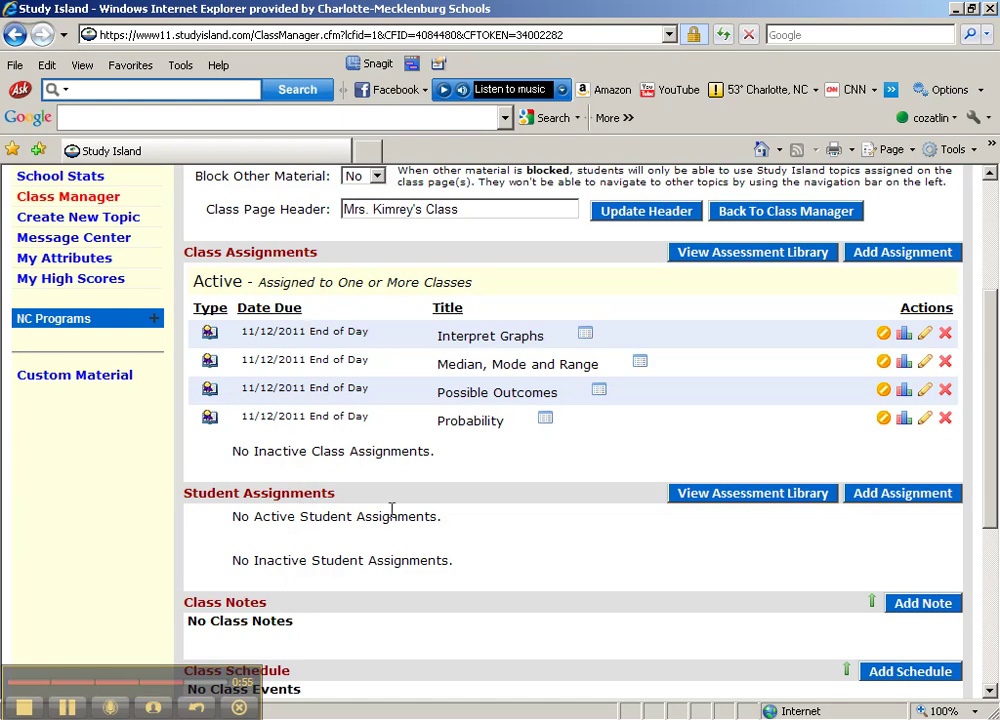
pyautogui.scroll(-2, 389, 470)
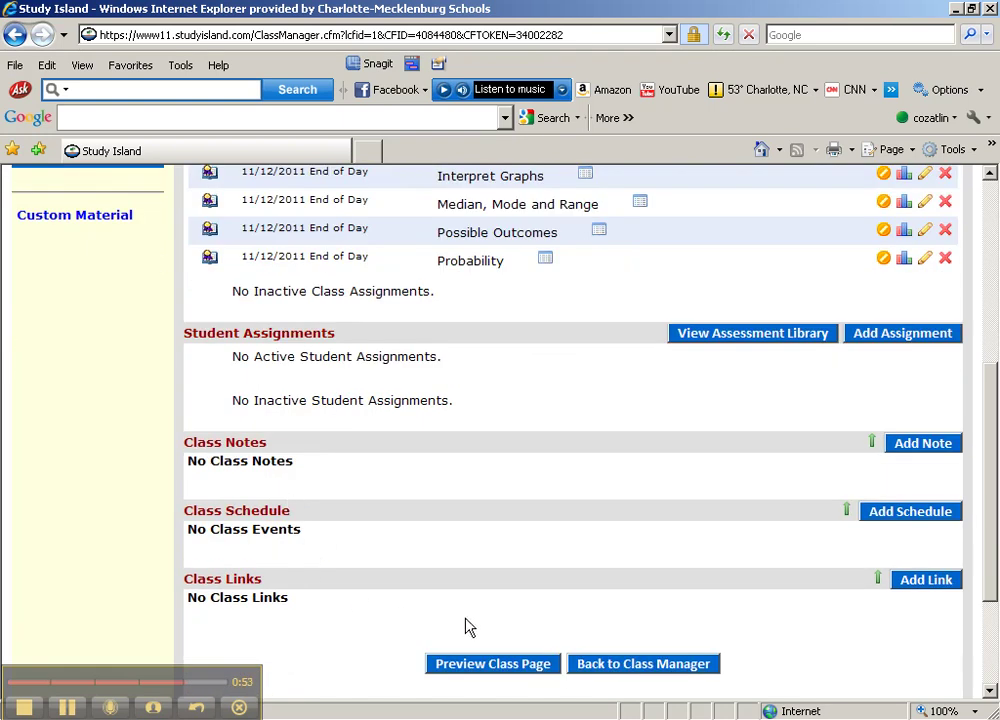
pyautogui.scroll(4, 411, 574)
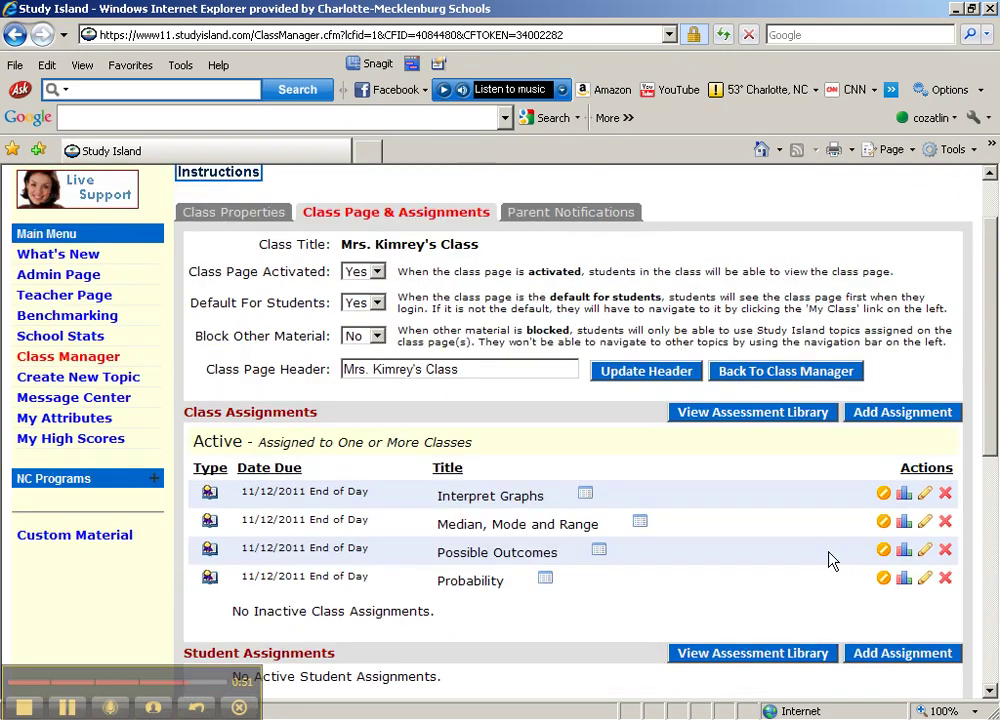
# - Open the class's properties and look through the 4th Grade list for the students assigned to the class
pyautogui.click(250, 214)
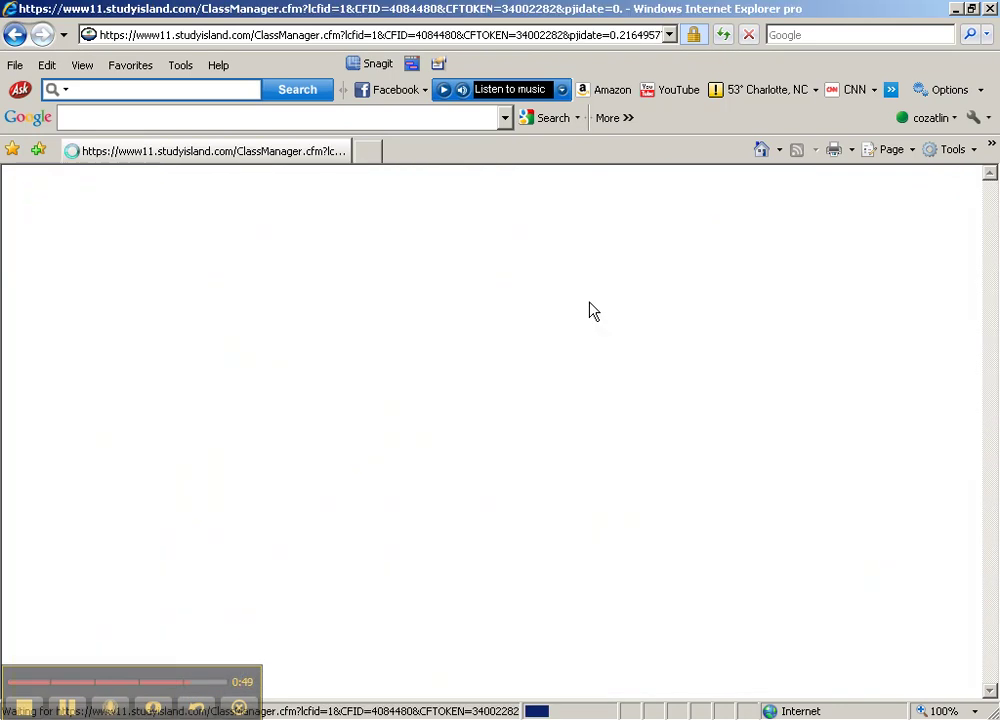
pyautogui.click(318, 499)
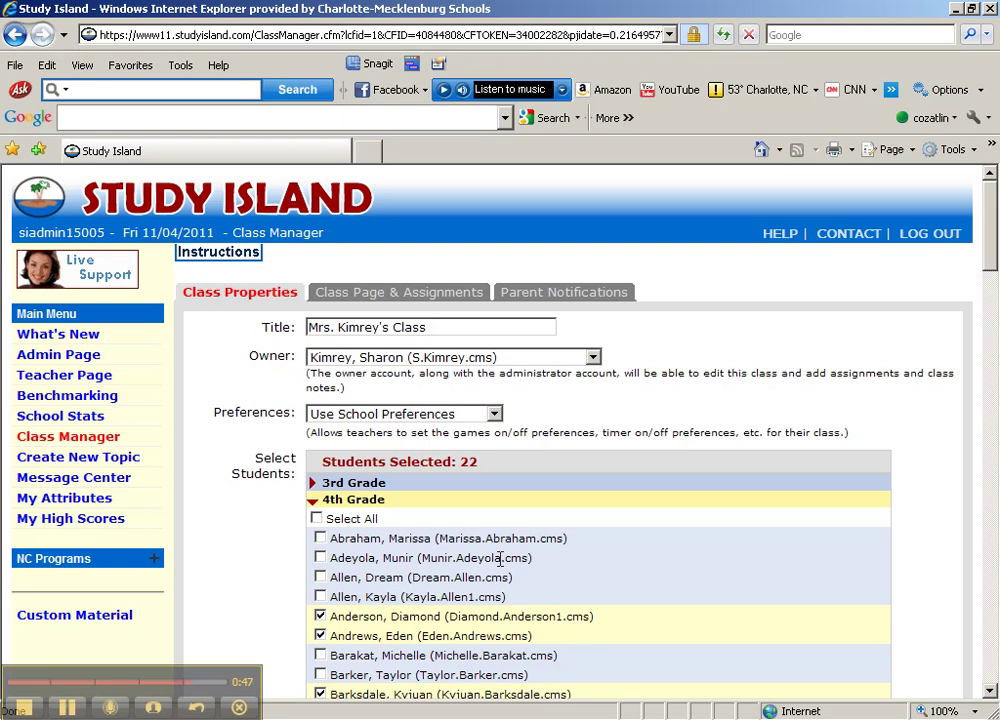
pyautogui.scroll(-2, 408, 474)
pyautogui.scroll(-10, 382, 384)
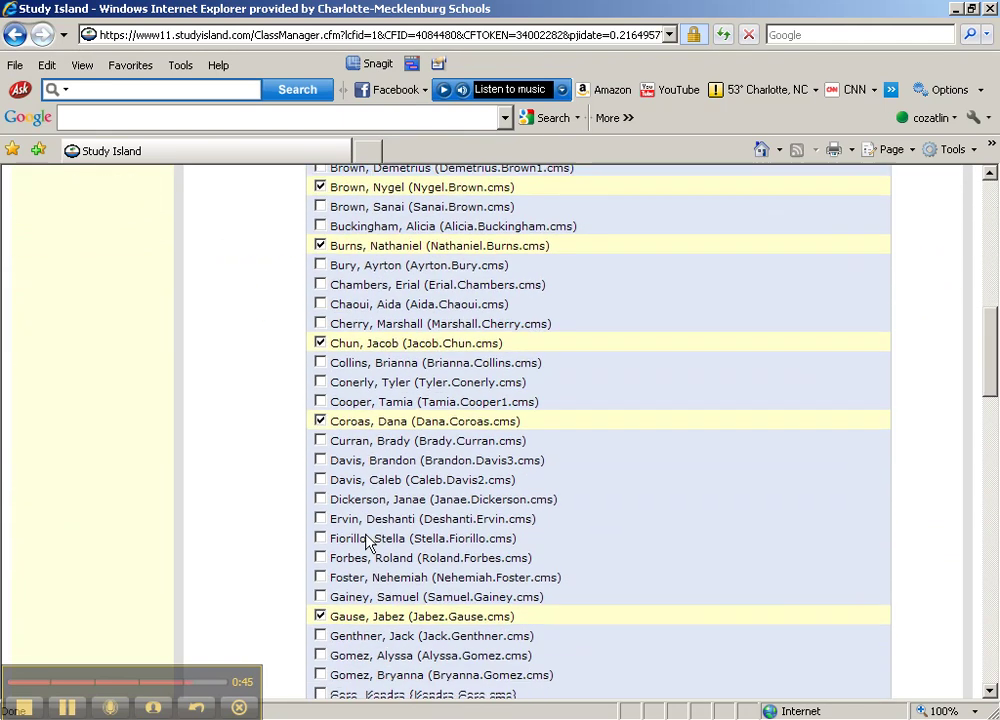
pyautogui.scroll(-1, 364, 545)
pyautogui.scroll(10, 359, 542)
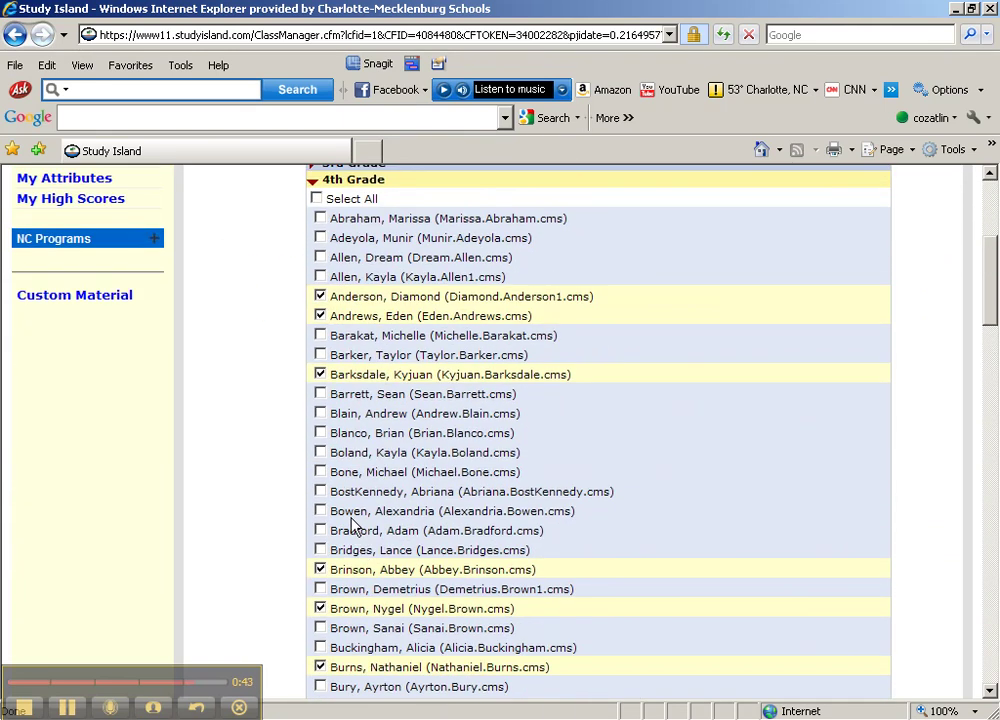
# - Try selecting and deselecting one 4th Grade student for the class, and return to the Class Manager without saving
pyautogui.click(320, 395)
pyautogui.click(323, 396)
pyautogui.scroll(-15, 680, 480)
pyautogui.scroll(-5, 687, 527)
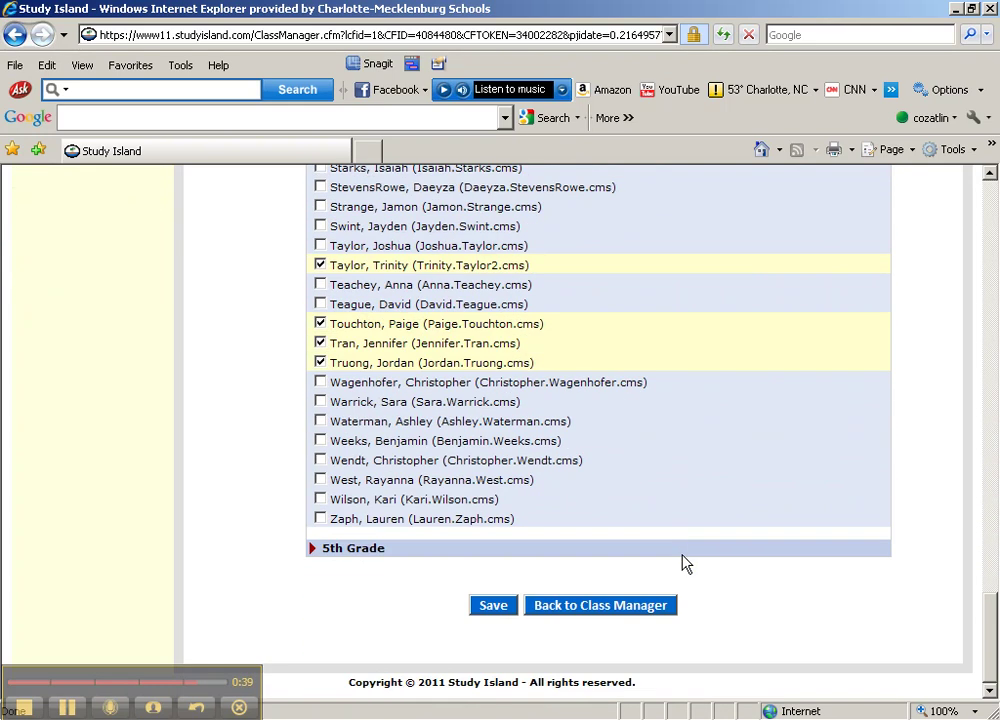
pyautogui.click(576, 609)
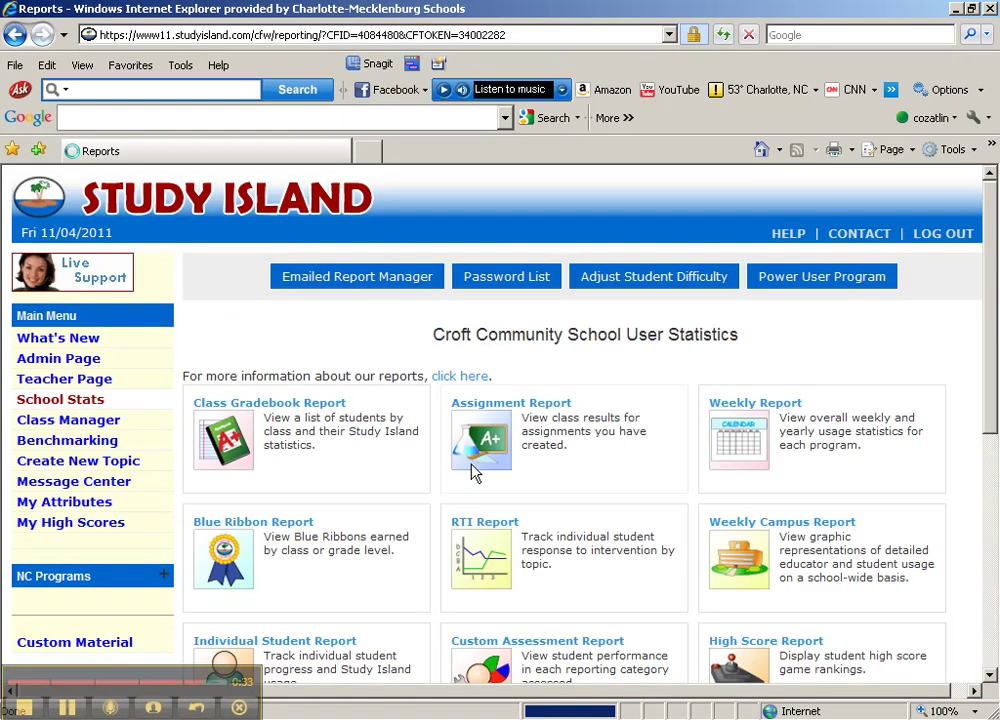
# - Open the school's Weekly Report for the week of 10/30/2011 and examine the weekly question totals in the Usage Trend Graph
pyautogui.click(757, 404)
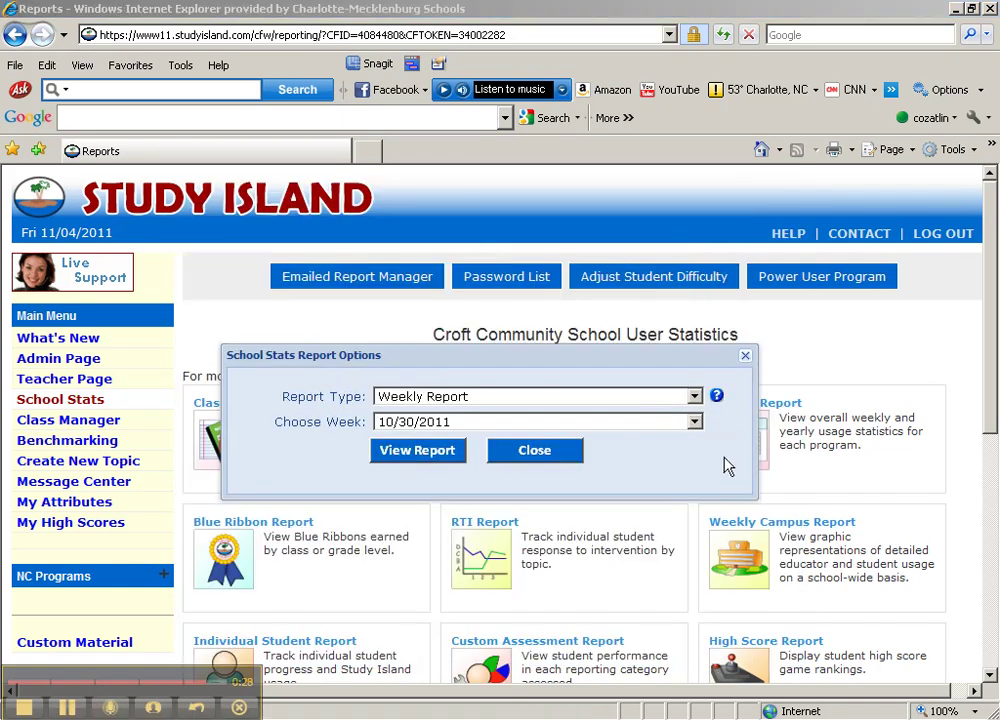
pyautogui.click(417, 450)
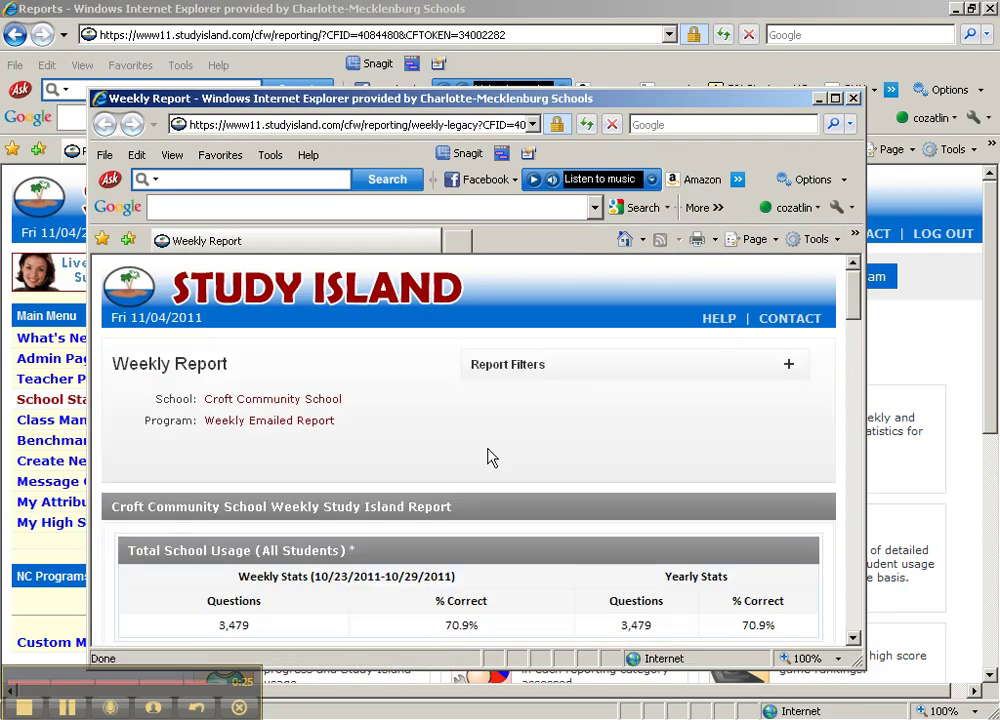
pyautogui.scroll(-6, 500, 462)
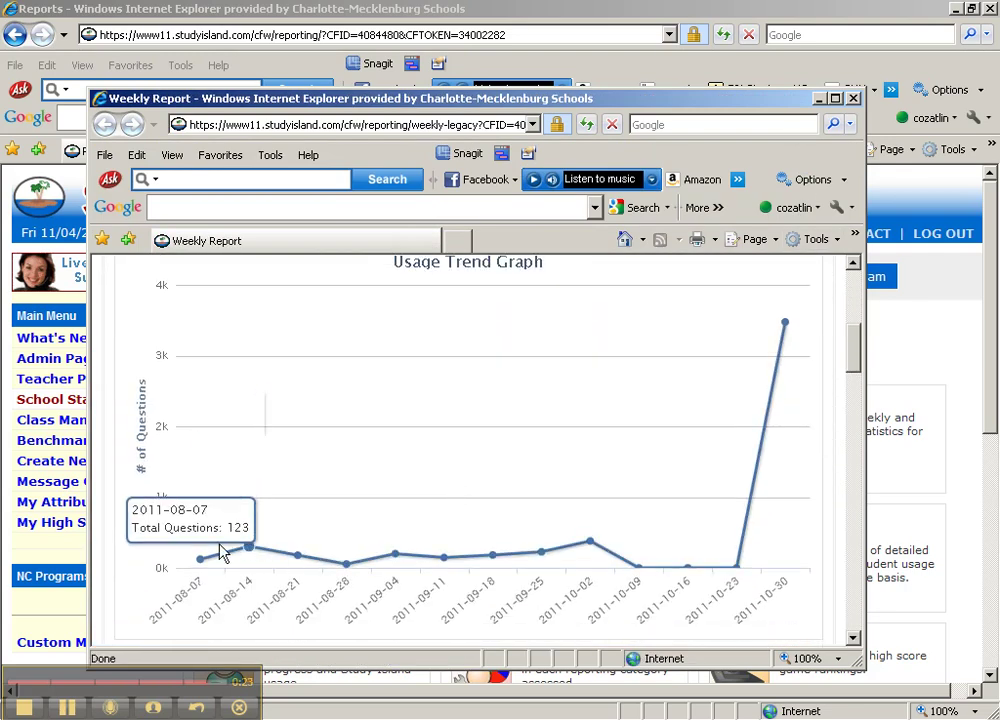
pyautogui.moveTo(195, 566)
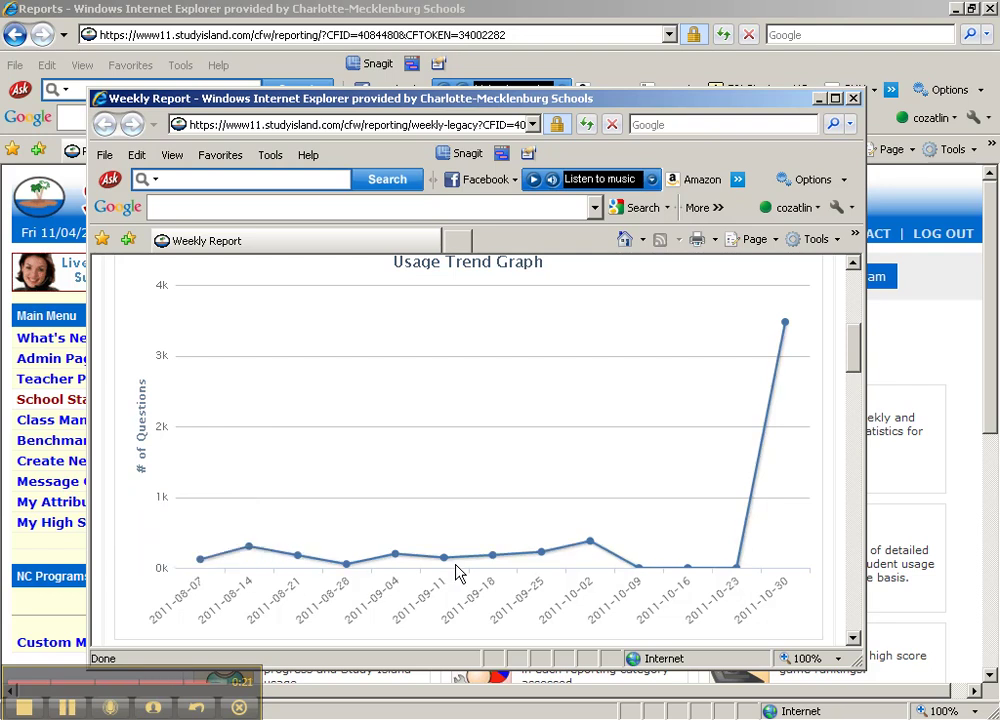
pyautogui.moveTo(797, 332)
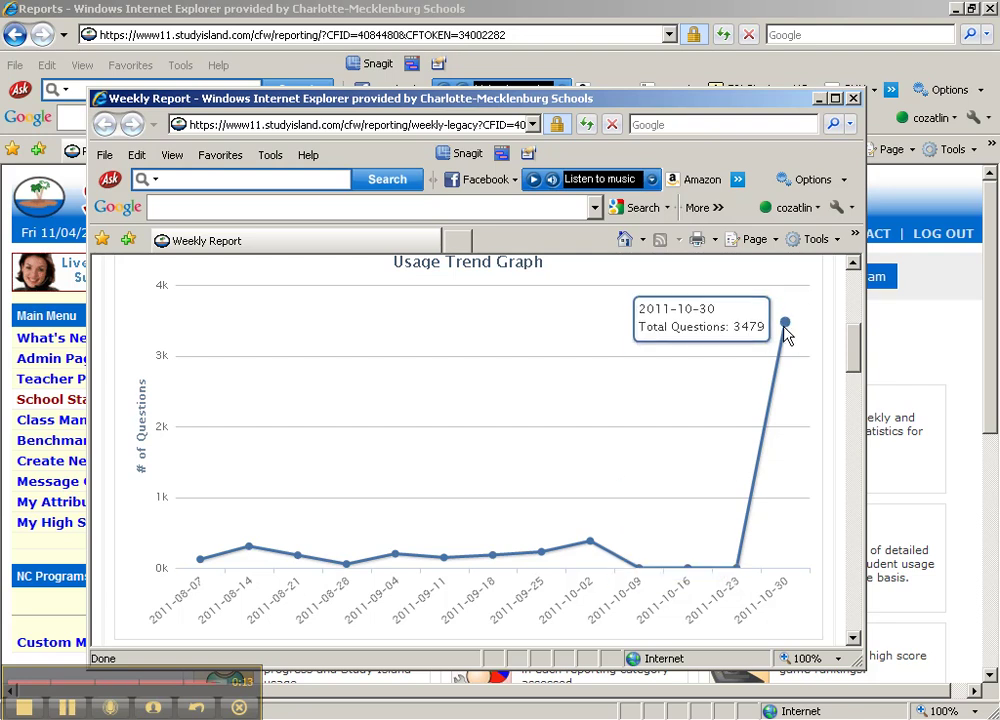
# - Look through the Weekly Report's subject statistics for each grade up to 5th grade and close the report
pyautogui.scroll(-5, 785, 335)
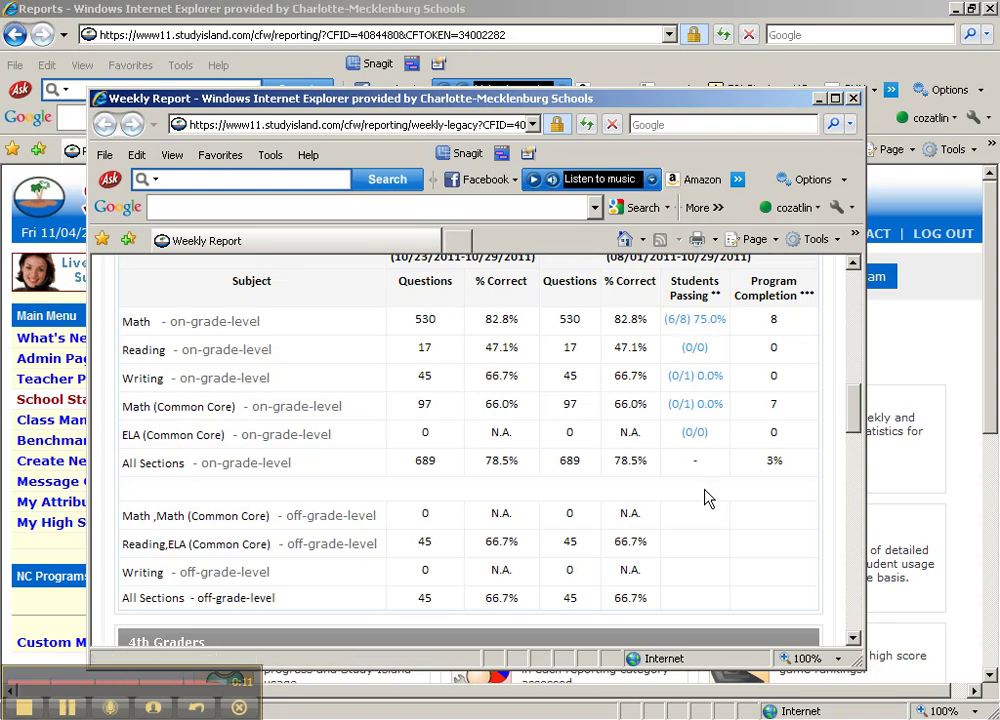
pyautogui.scroll(-8, 705, 497)
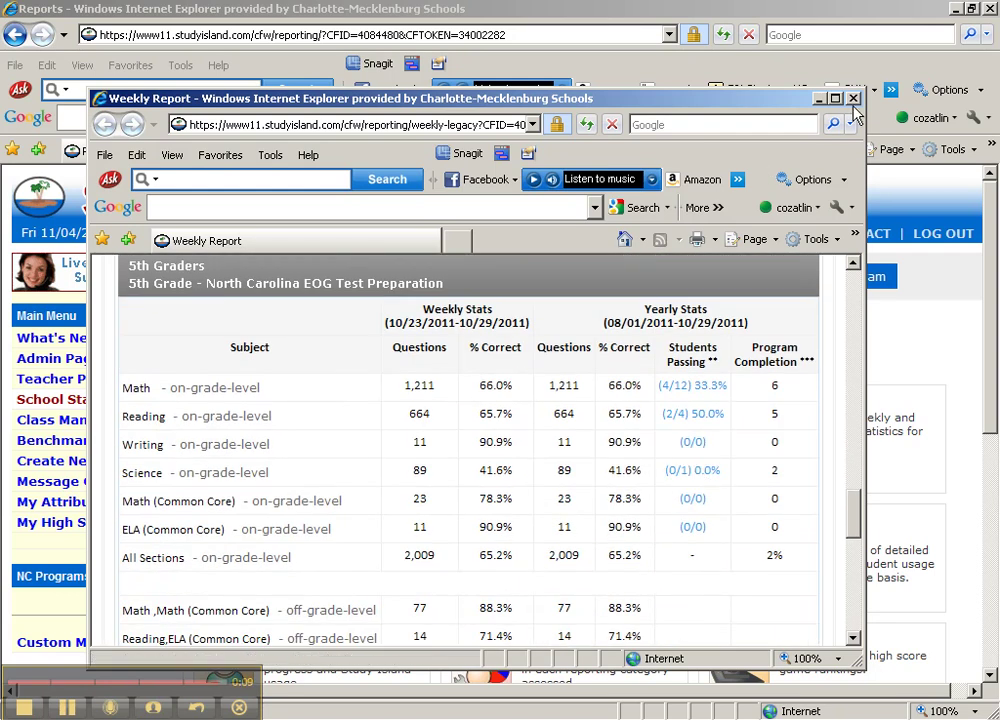
pyautogui.click(853, 99)
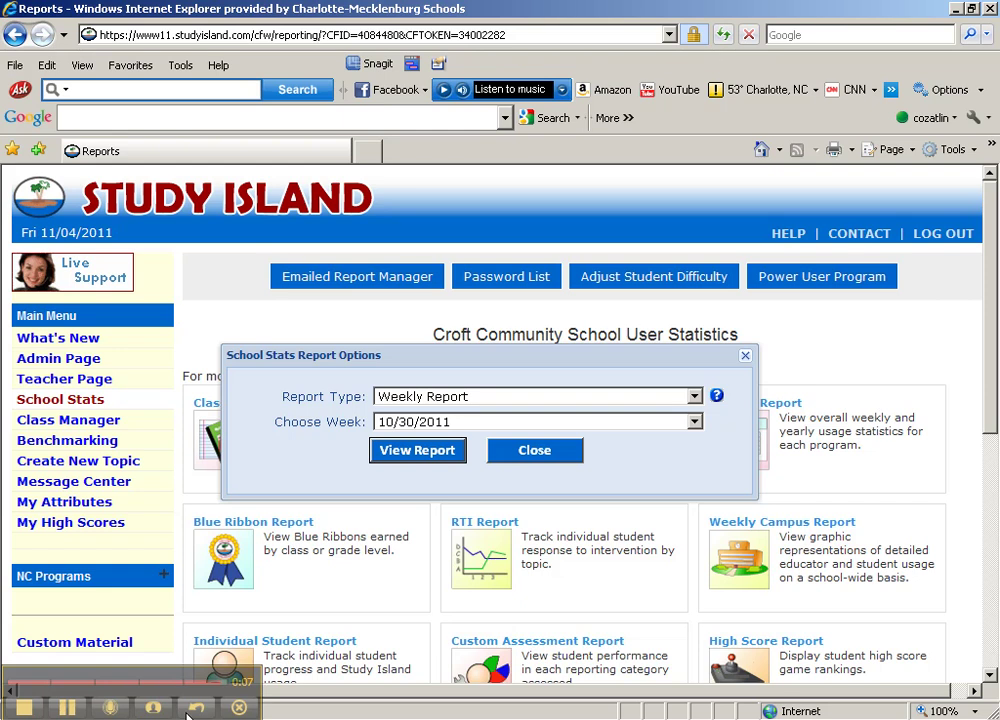